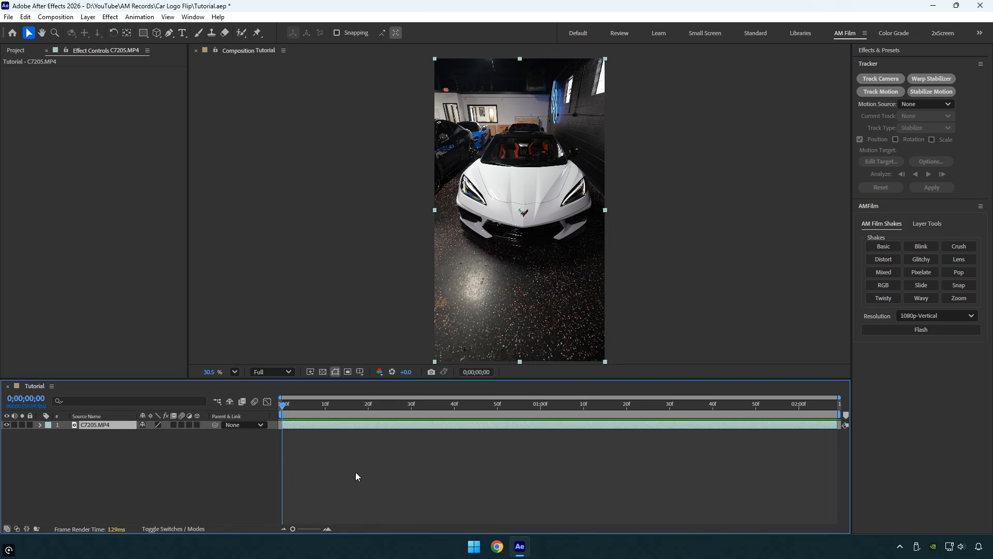
# Apply the Mocha AE effect to the C7205.MP4 layer at the first frame and launch Mocha
pyautogui.moveTo(290, 406); pyautogui.dragTo(257, 412)
pyautogui.hotkey('ctrl', 'space')
pyautogui.write('mo')
pyautogui.press('Return')
pyautogui.click(77, 96)
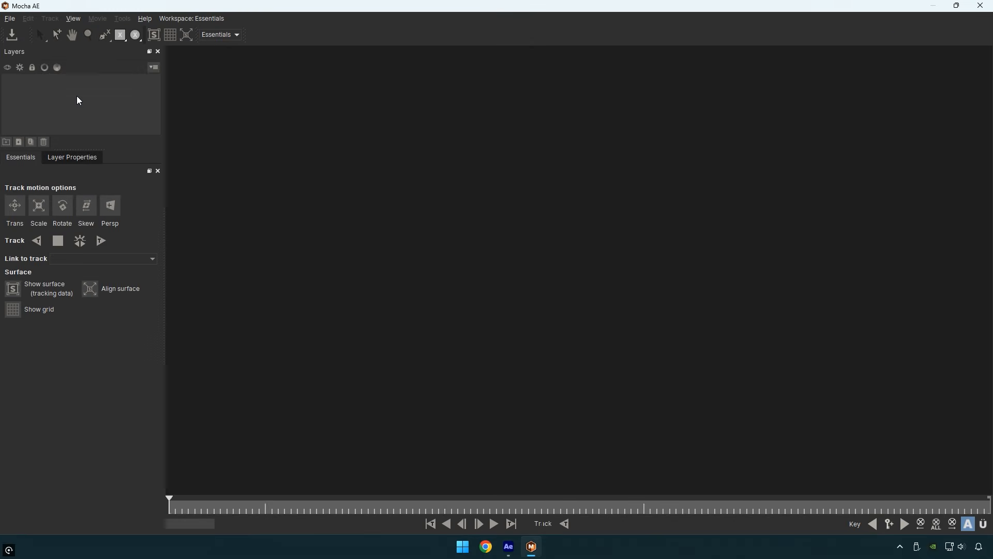
# Draw a small rectangular tracking shape over the centre of the hood emblem and show its surface
pyautogui.click(120, 35)
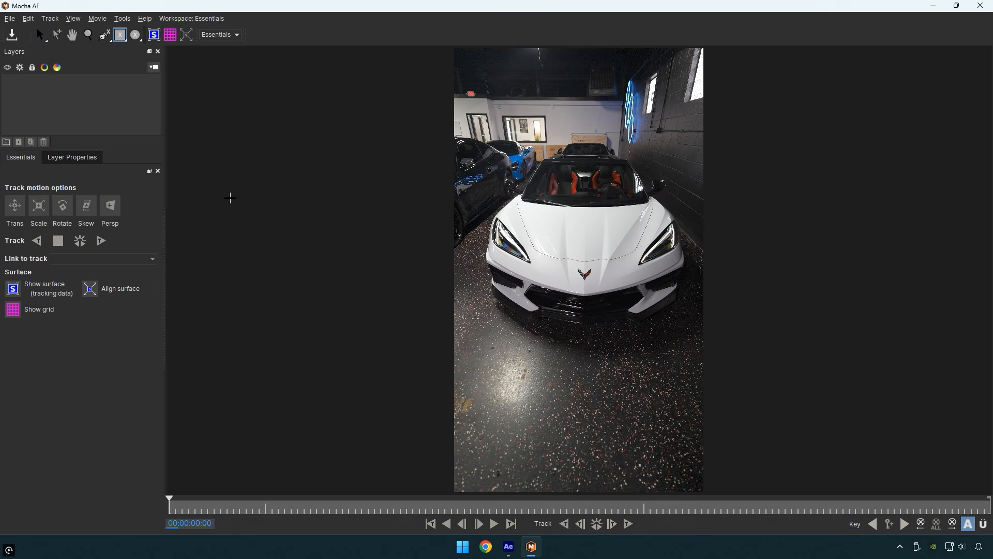
pyautogui.scroll(5, 565, 273)
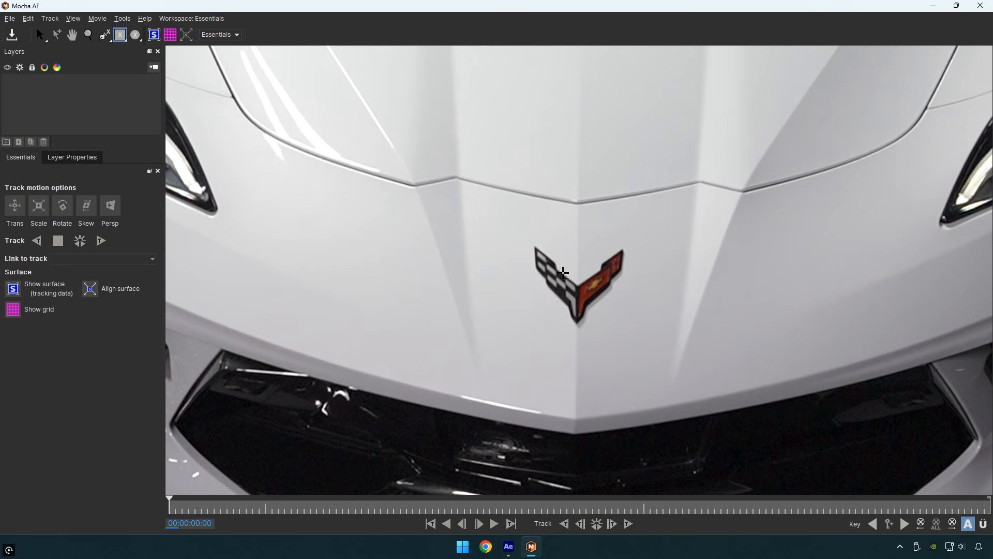
pyautogui.moveTo(563, 272); pyautogui.dragTo(590, 329)
pyautogui.click(158, 40)
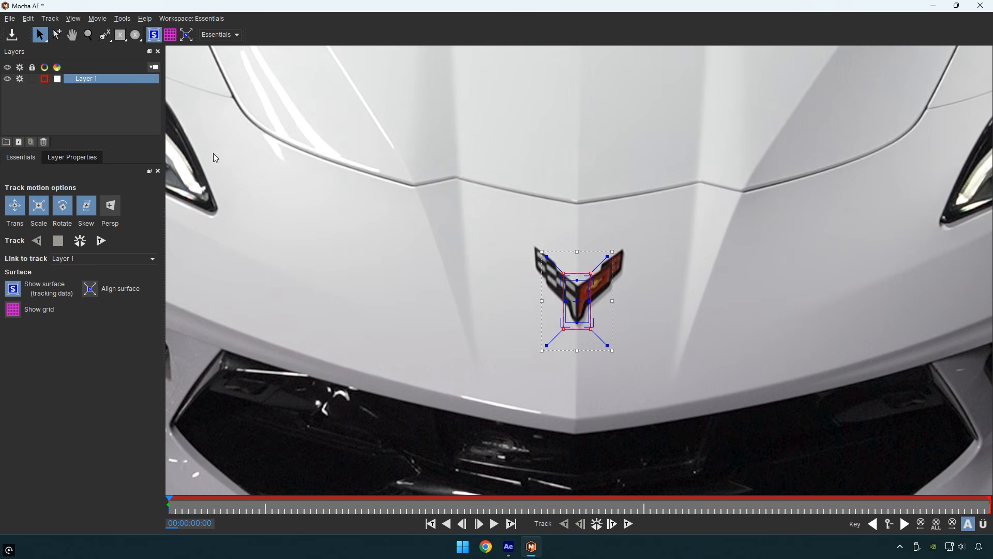
# Track the emblem forward through the clip using translation only, save the track and return to After Effects
pyautogui.click(39, 210)
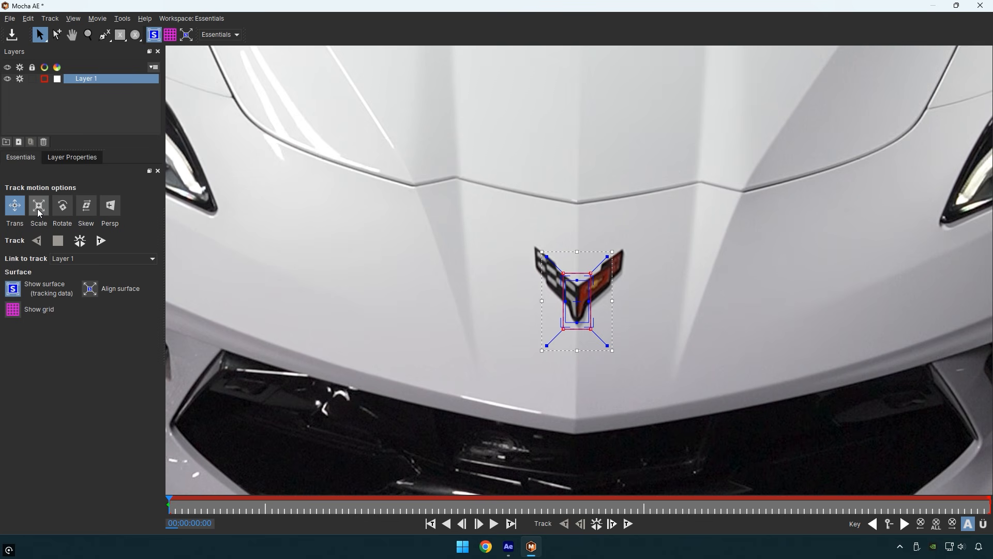
pyautogui.click(101, 241)
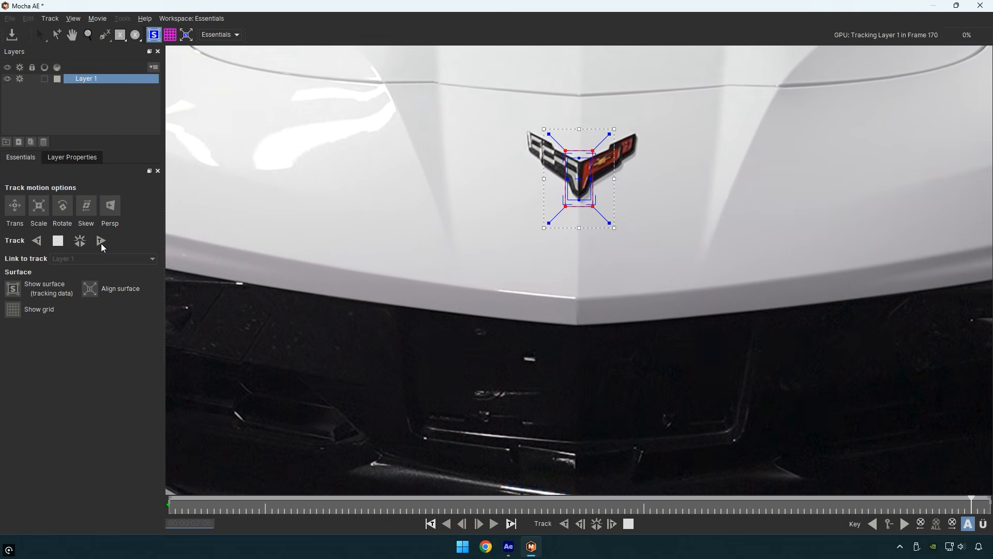
pyautogui.click(11, 34)
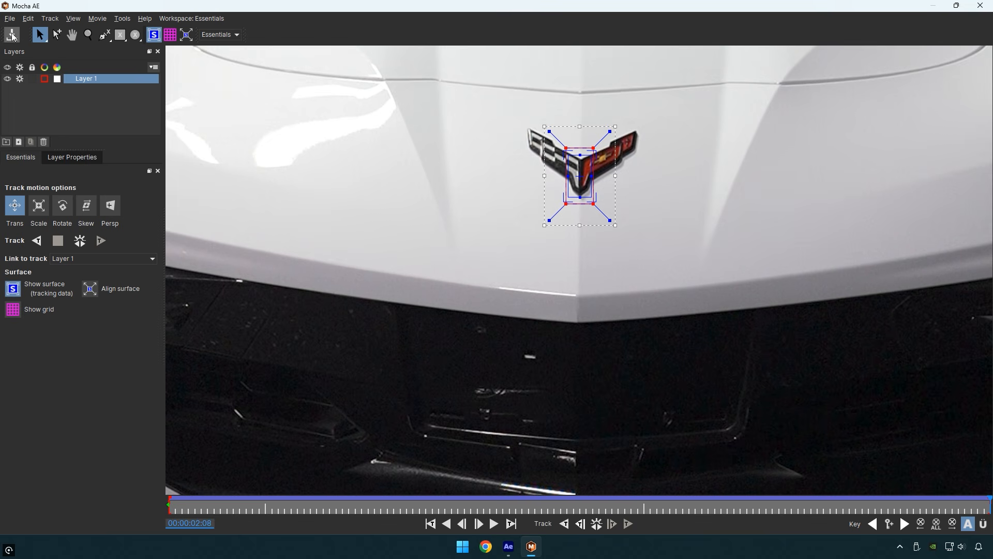
pyautogui.click(980, 6)
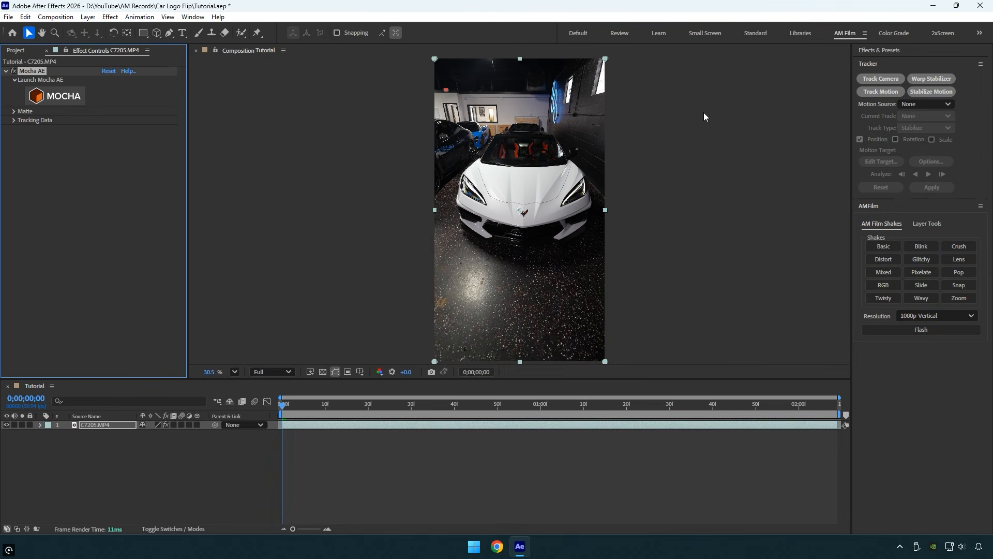
# Copy the Mocha tracking data's Center keyframes and paste them onto the C7205.MP4 layer's Anchor Point
pyautogui.click(13, 120)
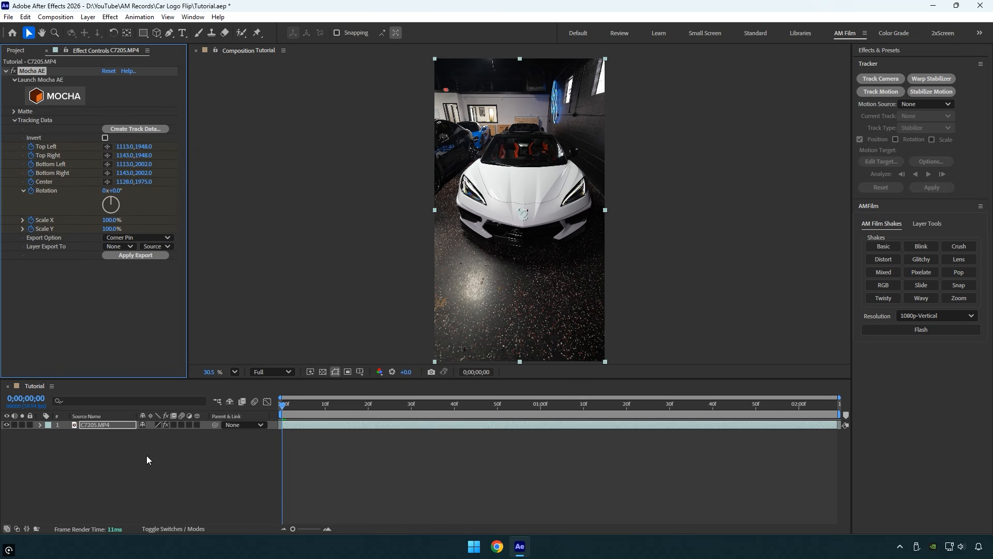
pyautogui.press('u')
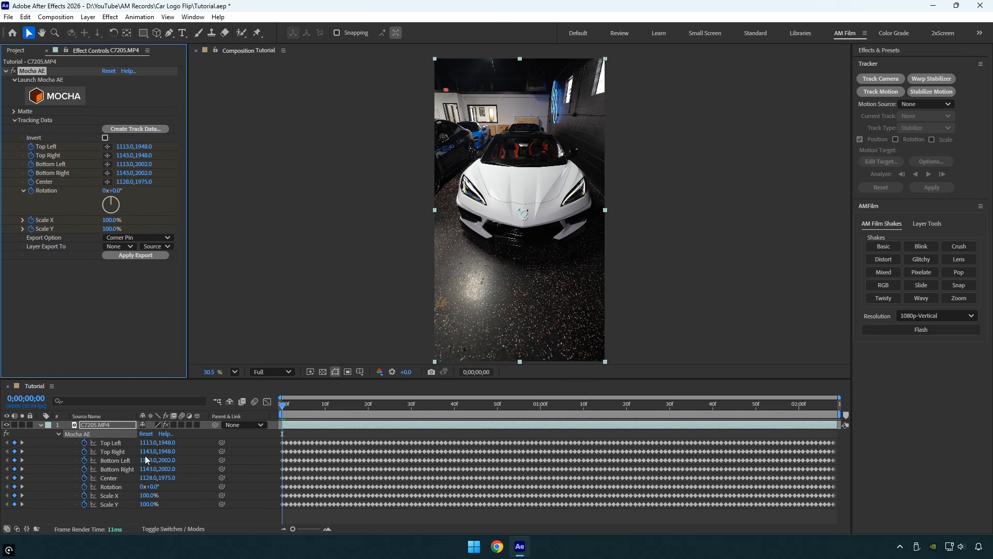
pyautogui.click(107, 477)
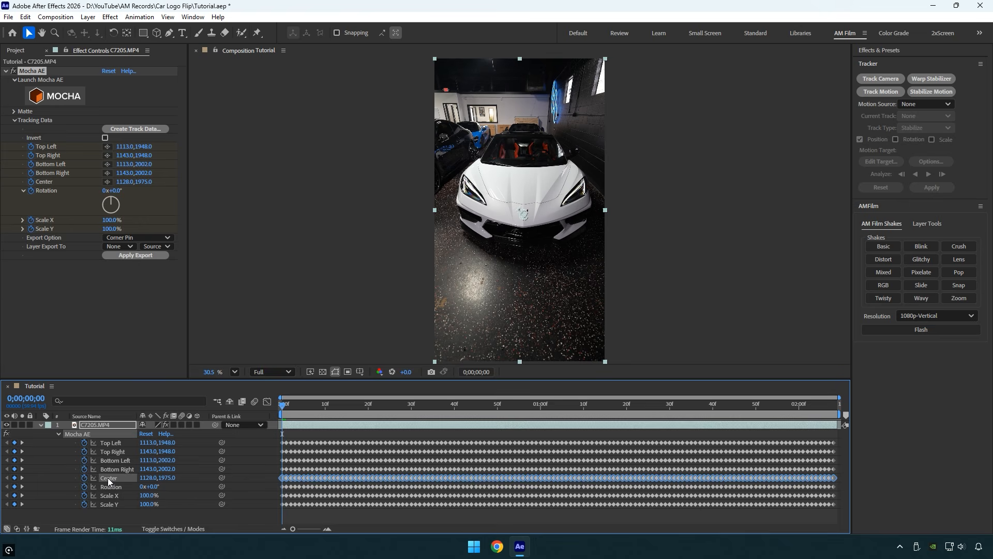
pyautogui.press('a')
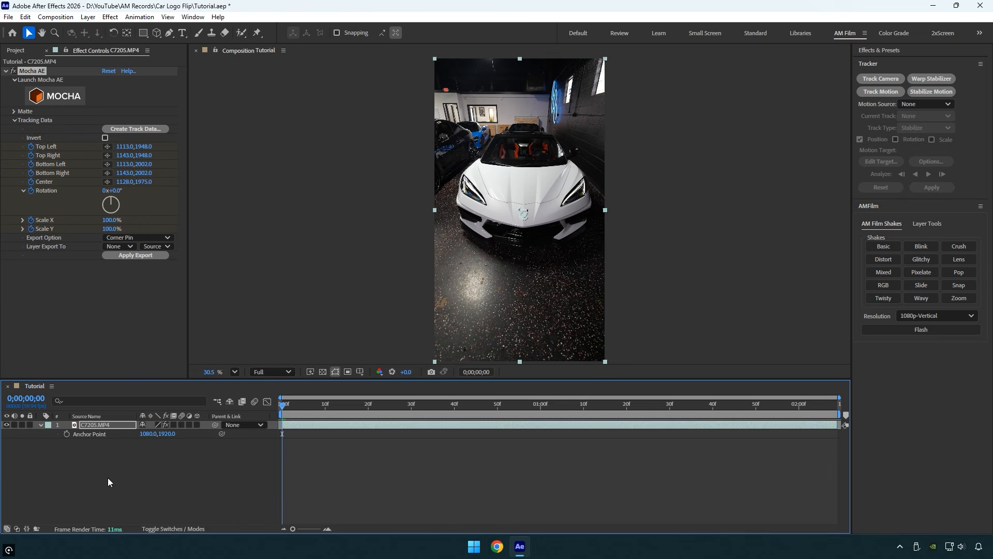
pyautogui.click(102, 437)
pyautogui.hotkey('ctrl', 'v')
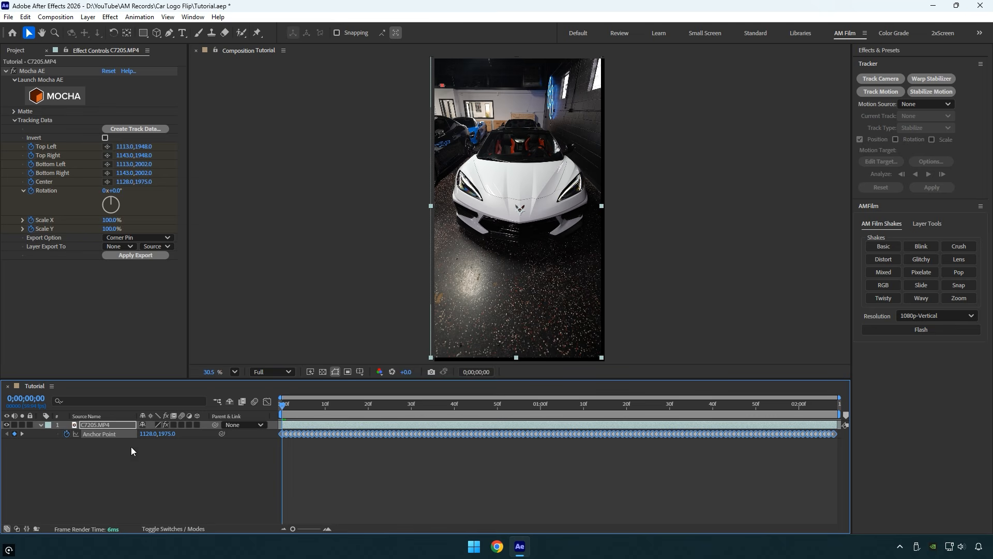
# Check the stabilized footage and scale the C7205.MP4 layer to 55% to cover the empty frame edges
pyautogui.moveTo(300, 405); pyautogui.dragTo(383, 415)
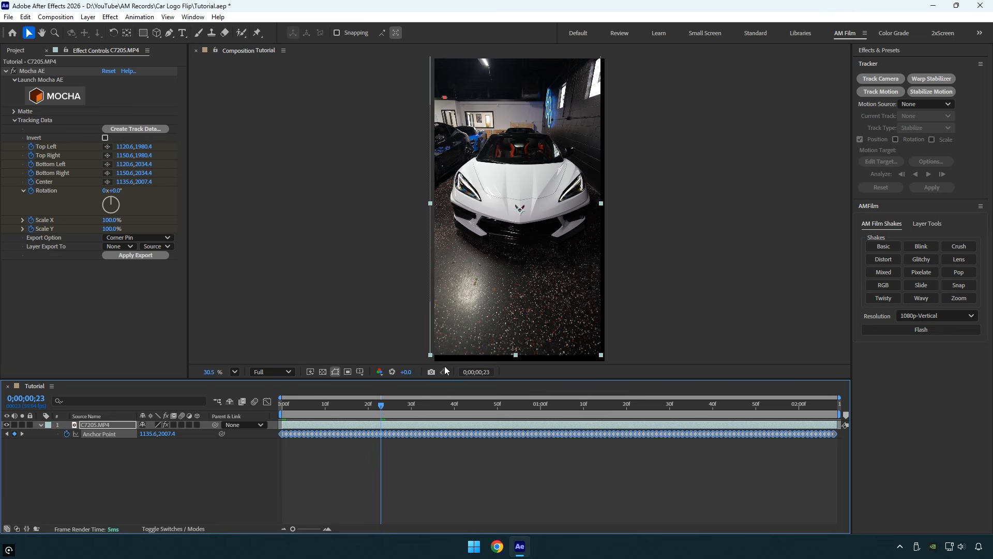
pyautogui.press('s')
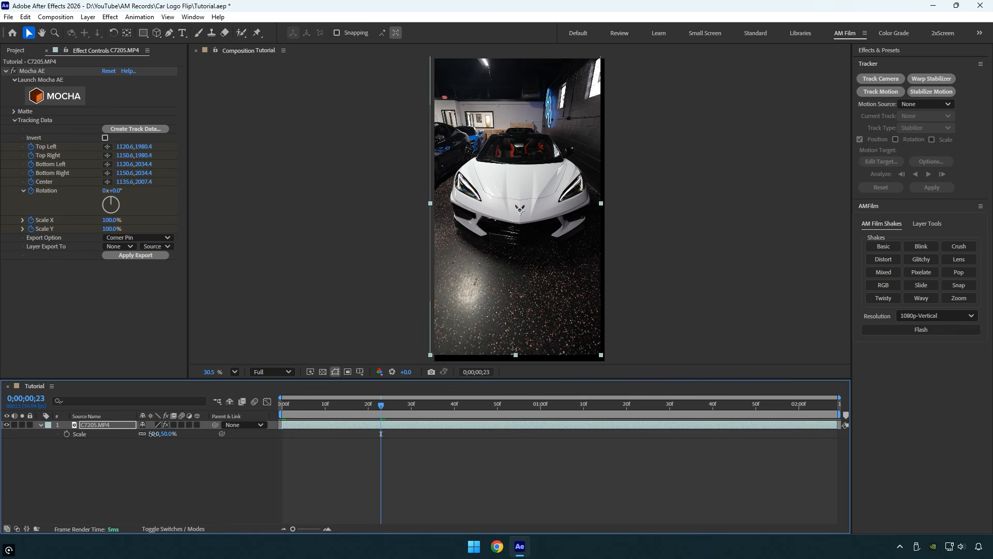
pyautogui.moveTo(153, 433); pyautogui.dragTo(155, 435)
pyautogui.moveTo(310, 406); pyautogui.dragTo(270, 410)
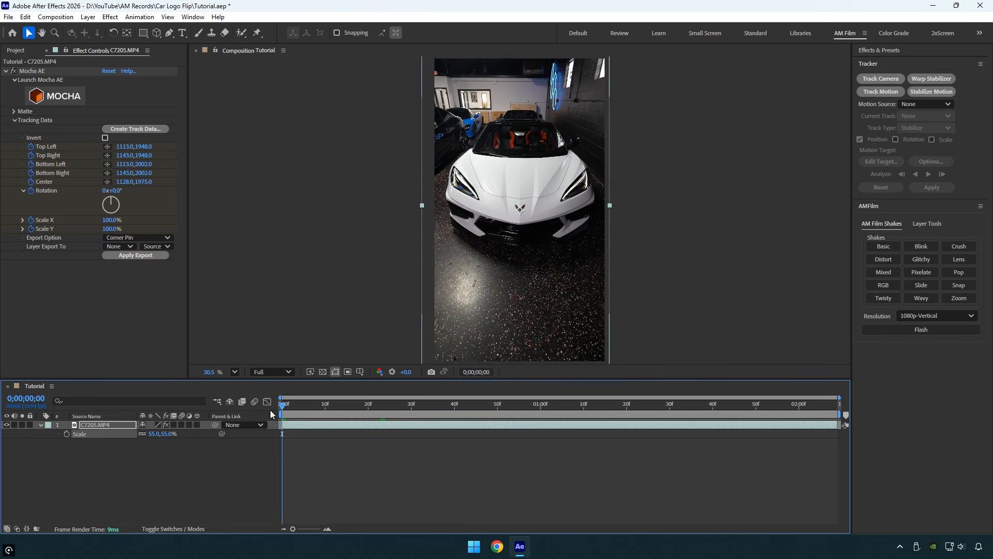
# Pre-compose the C7205.MP4 layer with all attributes moved into the new composition and rename the resulting layer Clean
pyautogui.rightClick(102, 423)
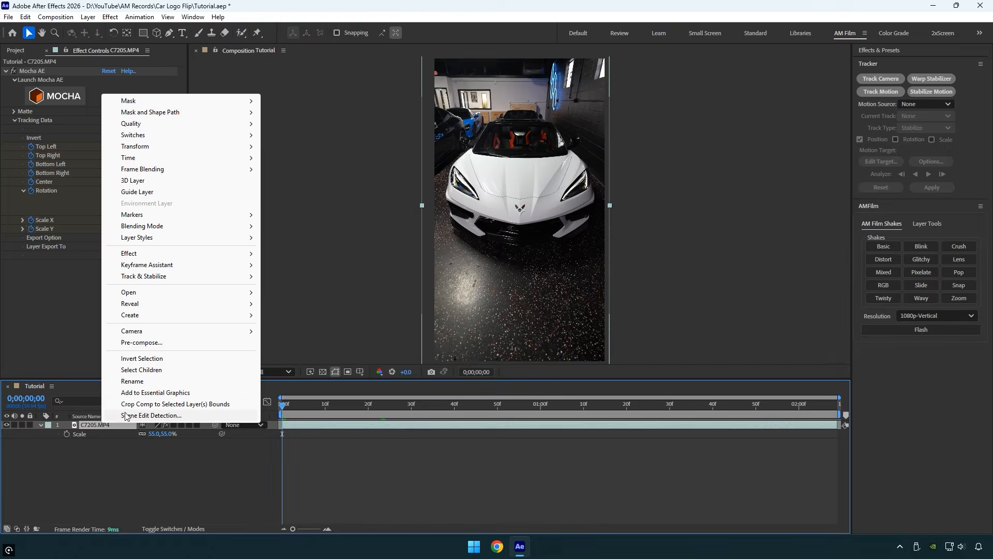
pyautogui.click(139, 343)
pyautogui.click(435, 278)
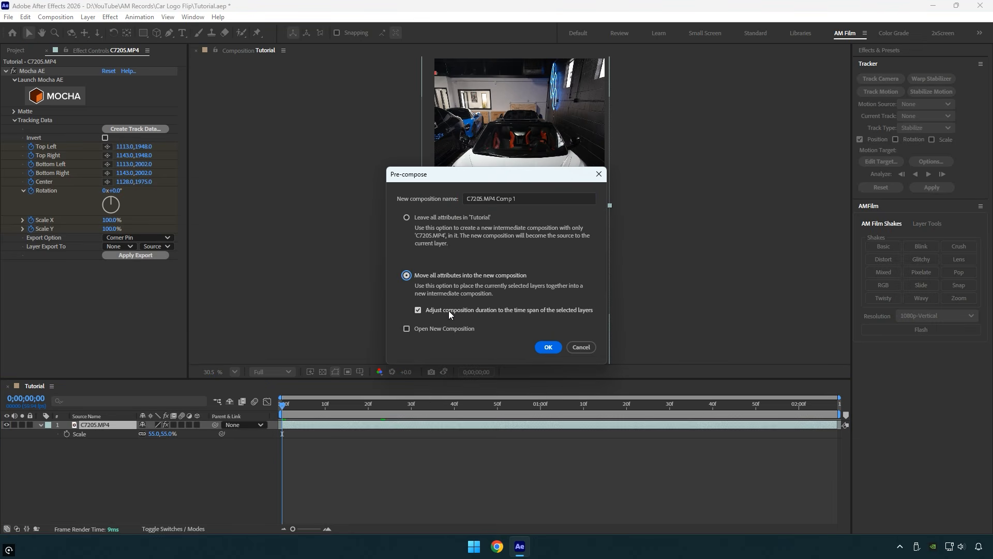
pyautogui.click(549, 348)
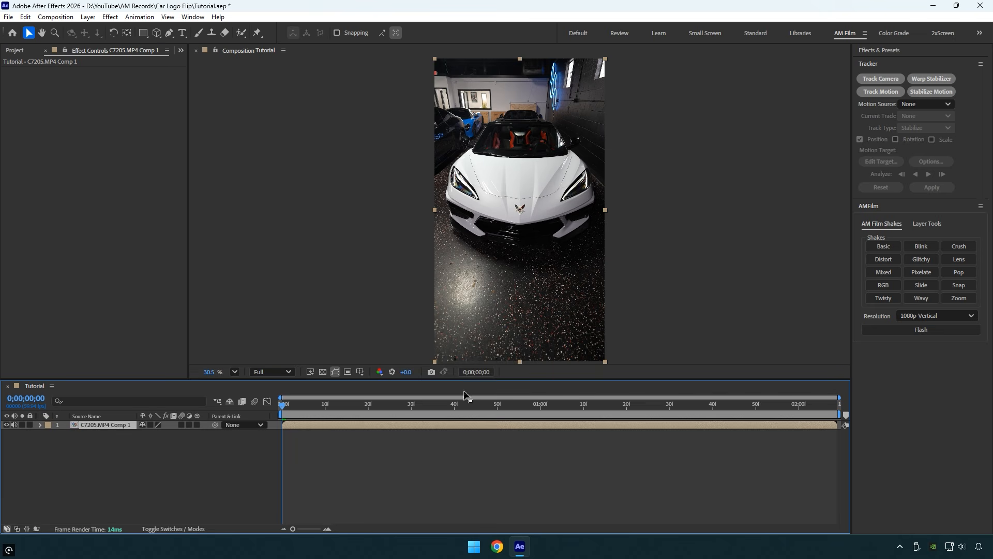
pyautogui.press('Return')
pyautogui.write('Clean')
pyautogui.press('Return')
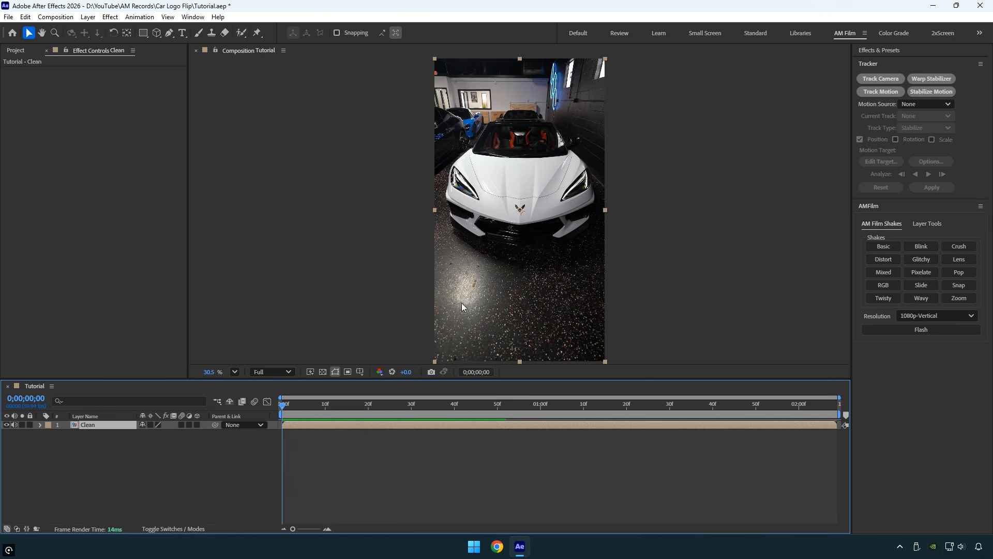
# Apply the Mocha AE effect to the Clean layer and launch Mocha
pyautogui.hotkey('ctrl', 'space')
pyautogui.write('mo')
pyautogui.press('Return')
pyautogui.click(66, 99)
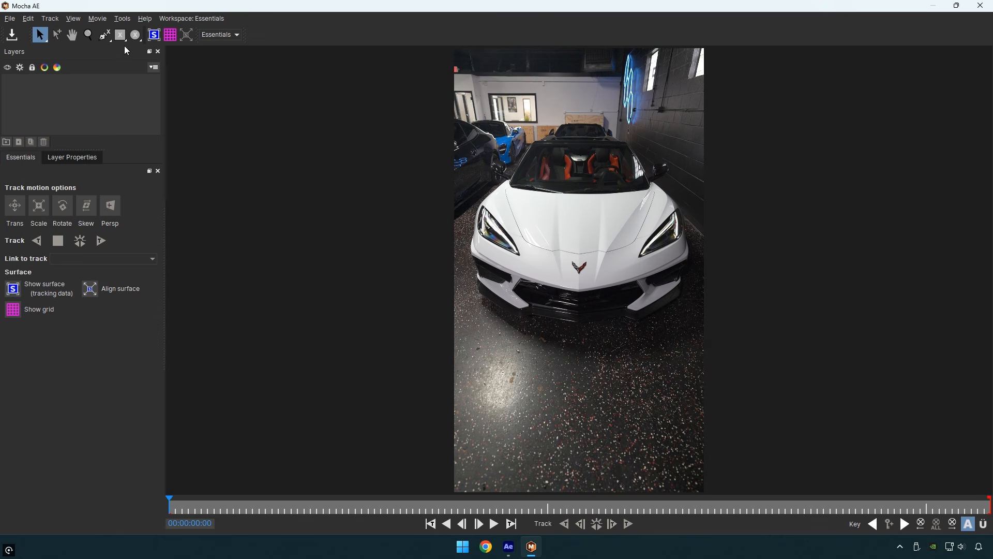
# Draw a rectangular tracking shape that encloses the whole hood emblem with a small margin
pyautogui.click(120, 34)
pyautogui.scroll(4, 551, 244)
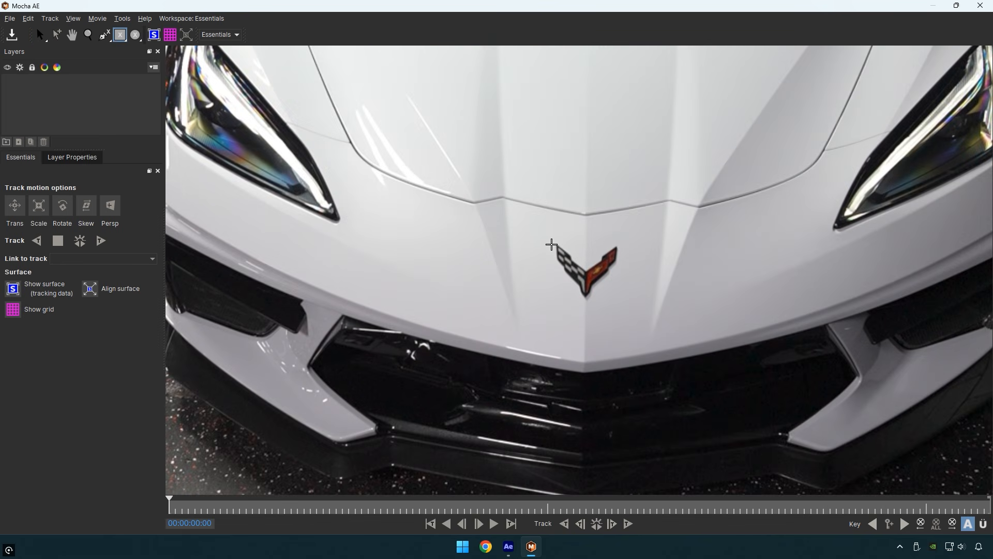
pyautogui.moveTo(548, 236); pyautogui.dragTo(626, 305)
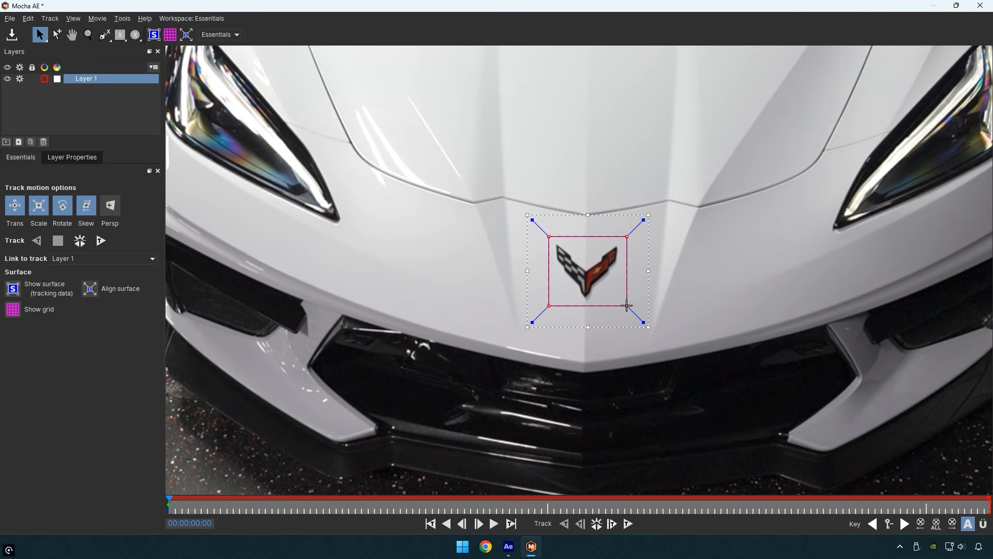
# Track the emblem shape forward with perspective enabled, save the track and return to After Effects
pyautogui.click(112, 209)
pyautogui.click(101, 243)
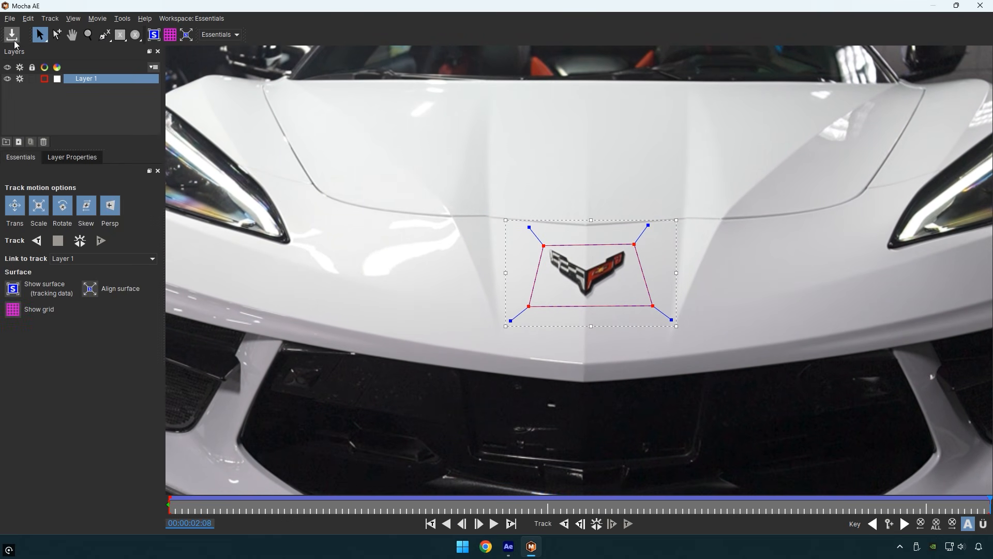
pyautogui.click(980, 6)
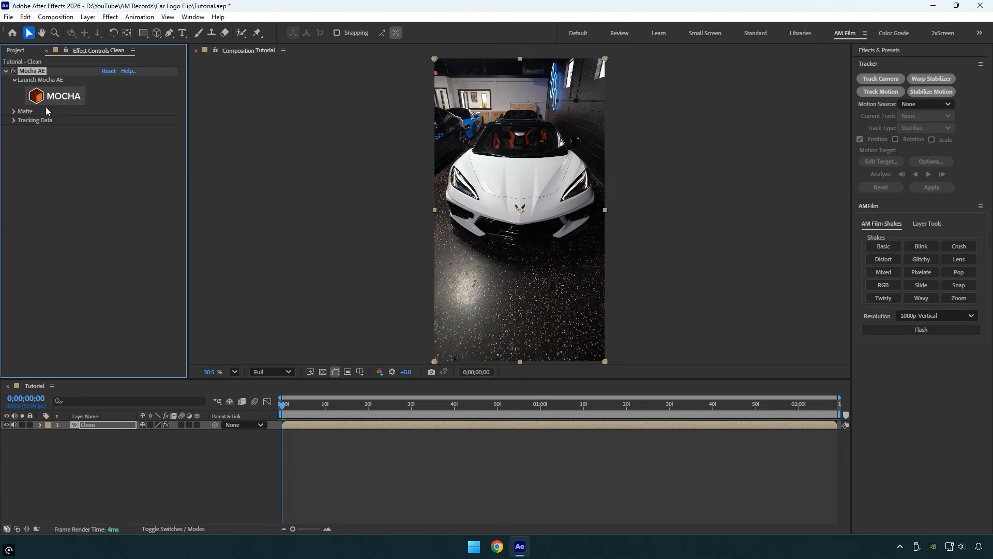
# Create an AE mask from the Mocha matte on the Clean layer and set its mode to Subtract
pyautogui.click(14, 111)
pyautogui.click(137, 193)
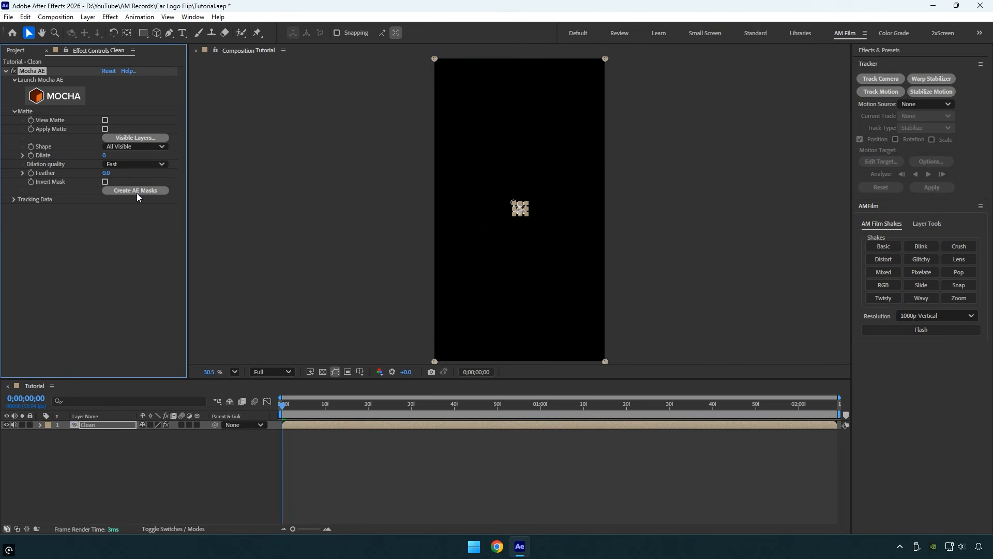
pyautogui.press('m')
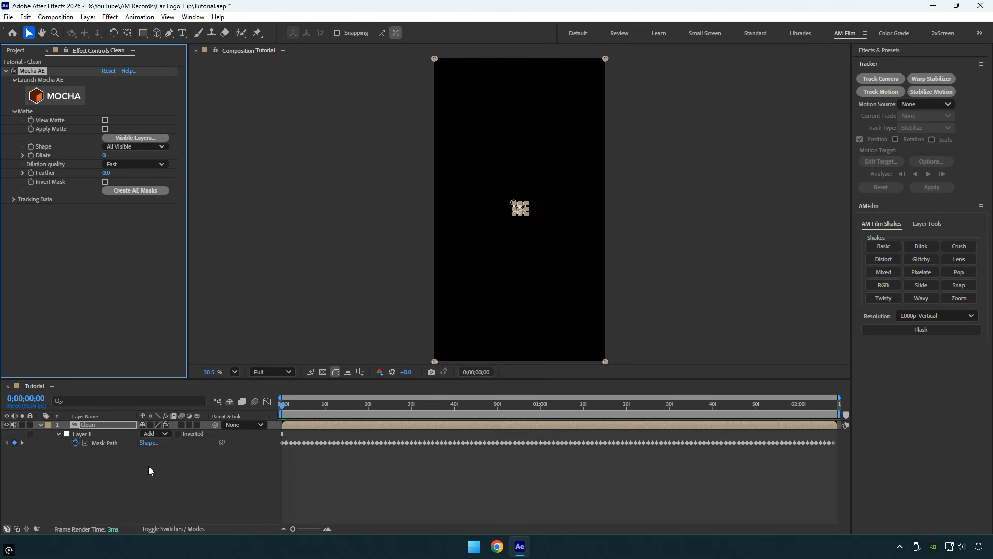
pyautogui.click(161, 434)
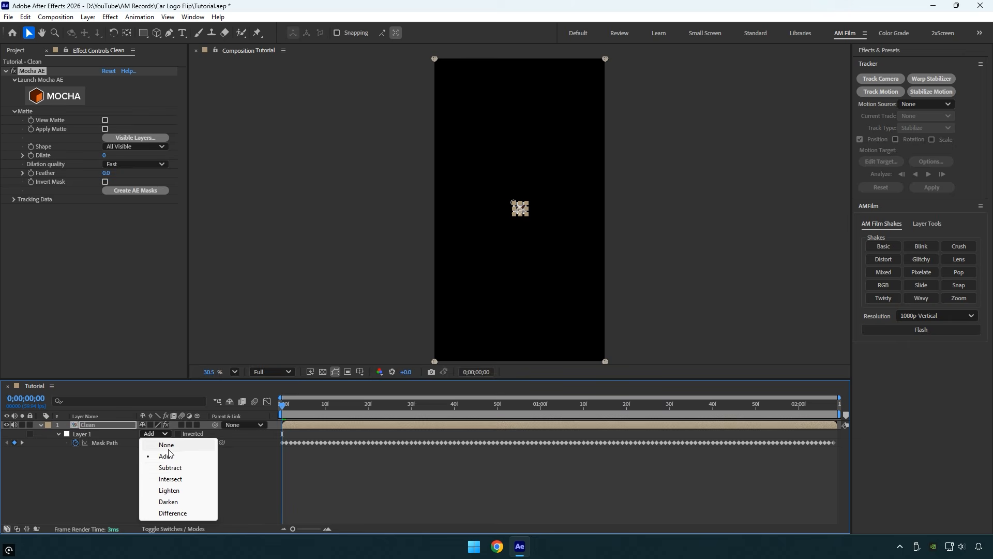
pyautogui.click(172, 467)
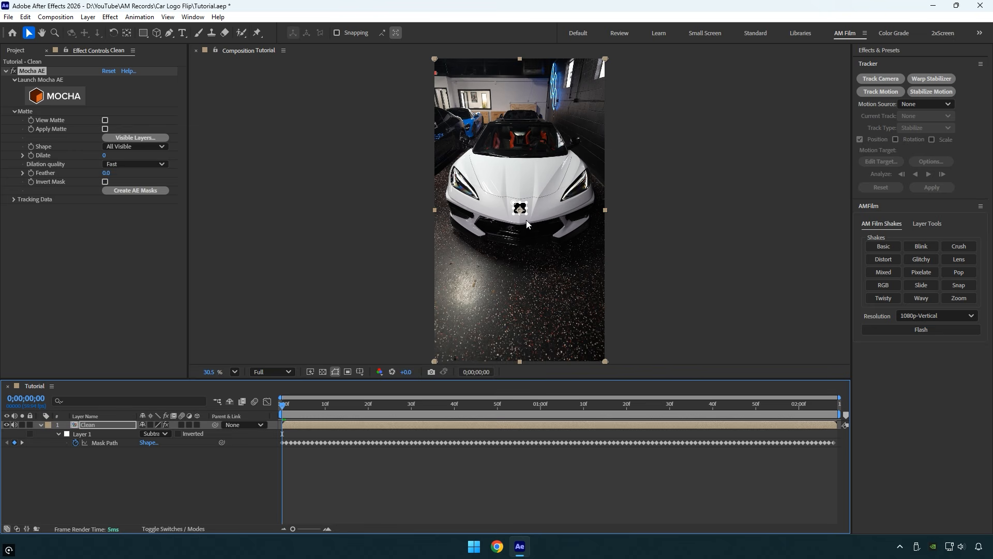
# Show the Content-Aware Fill settings, set Alpha Expansion to 2 and choose Edge Blend as the fill method
pyautogui.click(199, 15)
pyautogui.click(238, 134)
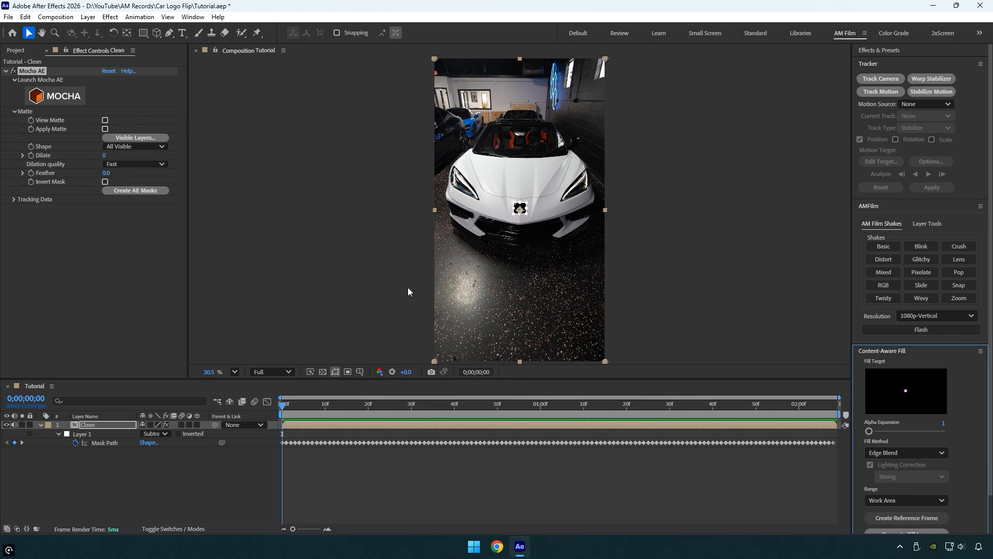
pyautogui.click(879, 206)
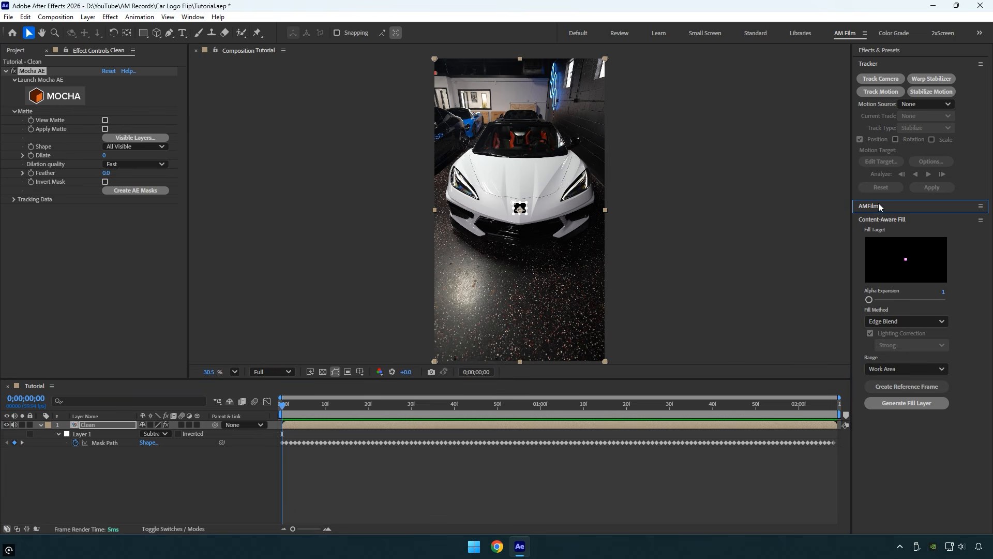
pyautogui.click(944, 291)
pyautogui.write('2')
pyautogui.press('Return')
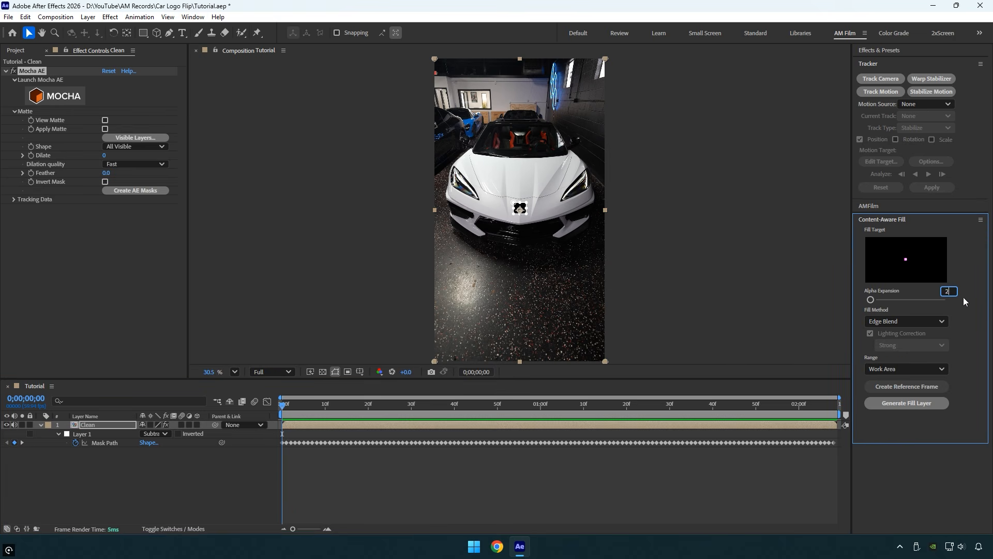
pyautogui.click(916, 320)
pyautogui.click(901, 363)
pyautogui.click(673, 406)
pyautogui.moveTo(839, 414); pyautogui.dragTo(675, 437)
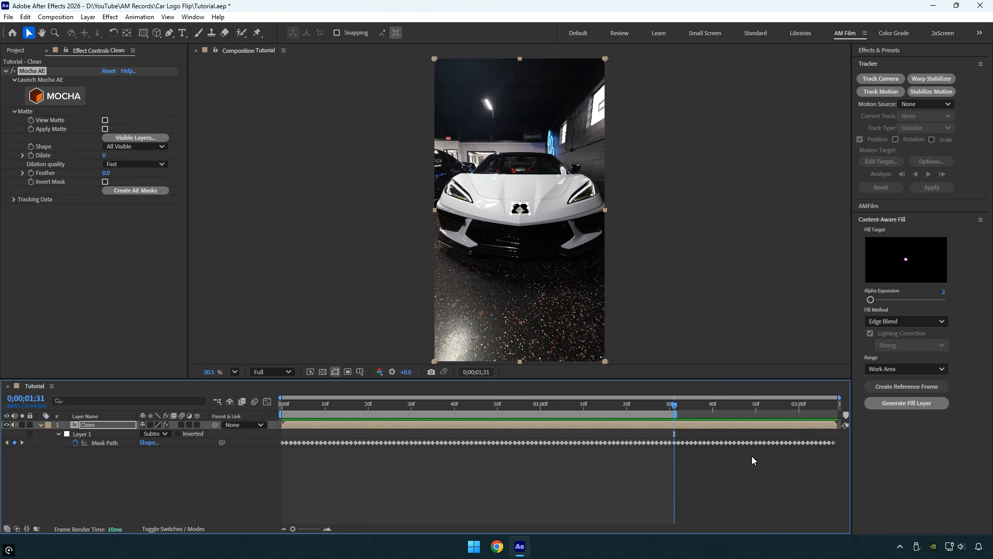
pyautogui.moveTo(674, 415); pyautogui.dragTo(851, 422)
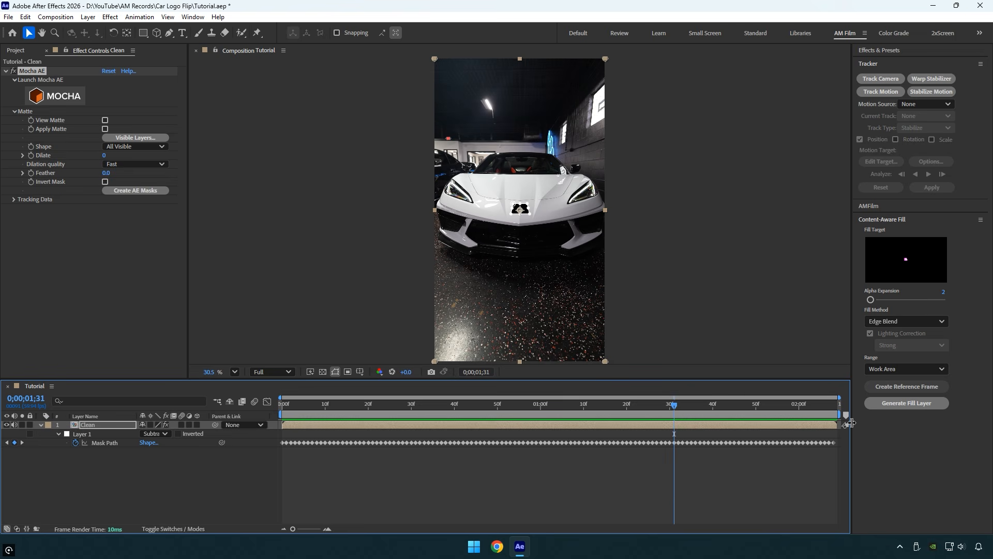
# Generate a Content-Aware Fill layer for the masked emblem across the work area
pyautogui.click(894, 405)
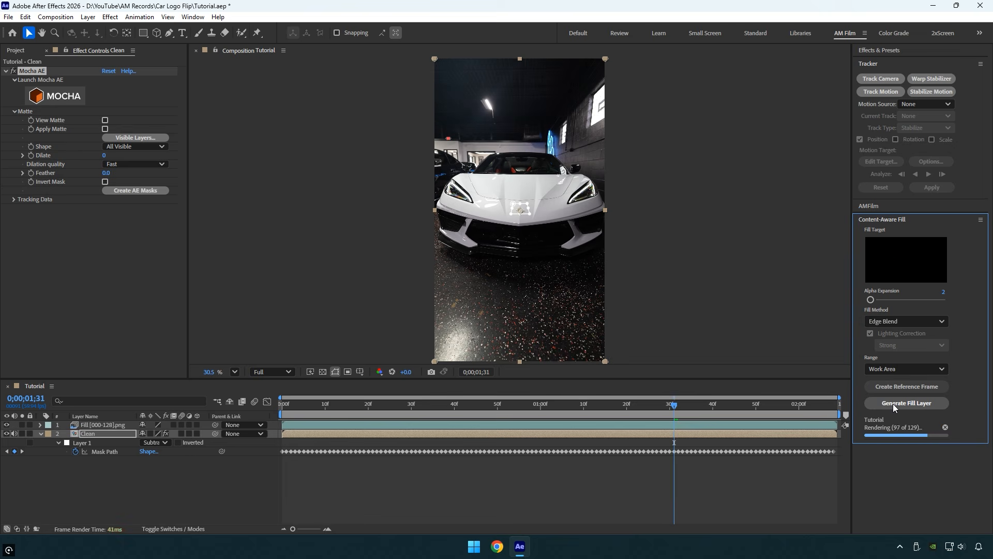
# Duplicate the Clean layer at the composition start, move the copy above the fill layer and rename it Animation
pyautogui.moveTo(676, 406); pyautogui.dragTo(282, 409)
pyautogui.hotkey('ctrl', 'd')
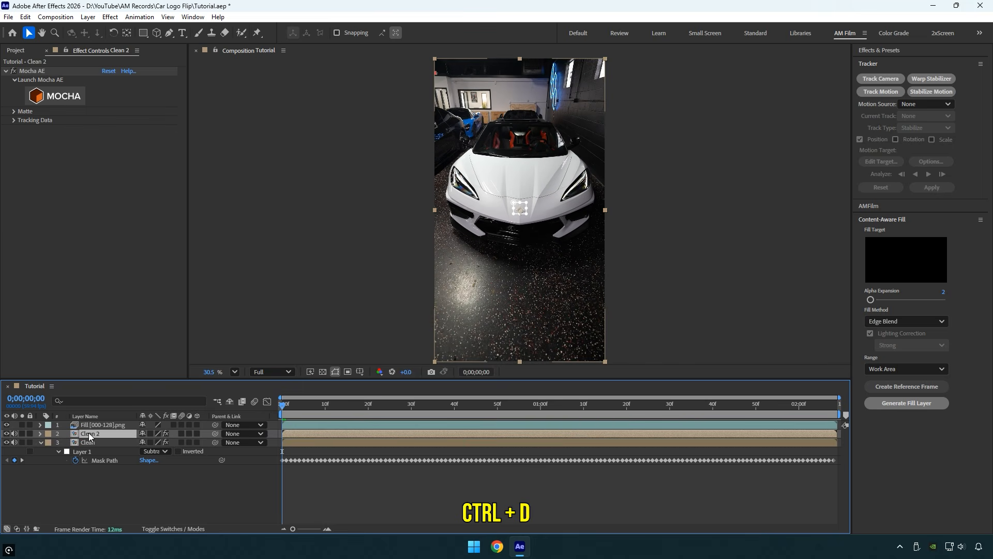
pyautogui.moveTo(90, 436); pyautogui.dragTo(93, 425)
pyautogui.press('Return')
pyautogui.write('Animation')
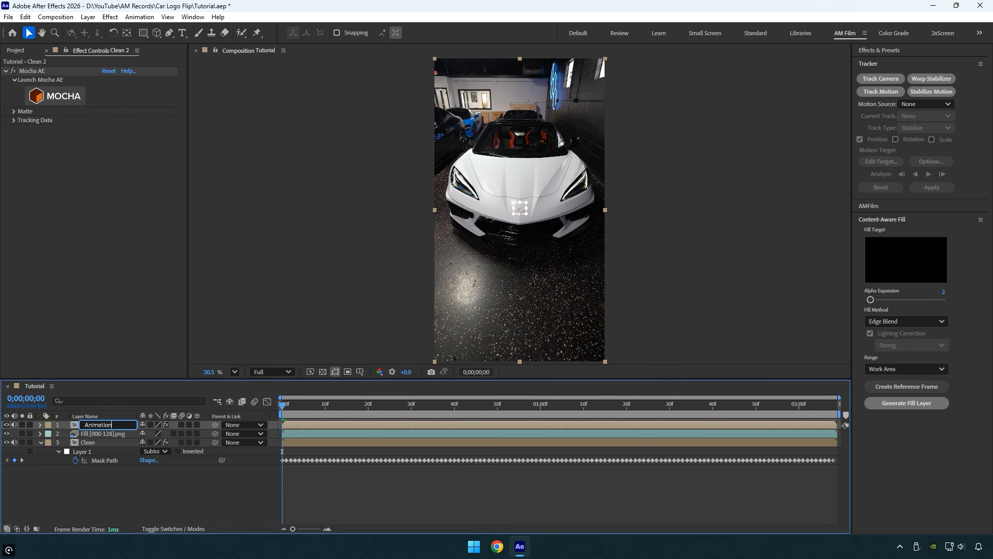
pyautogui.press('Return')
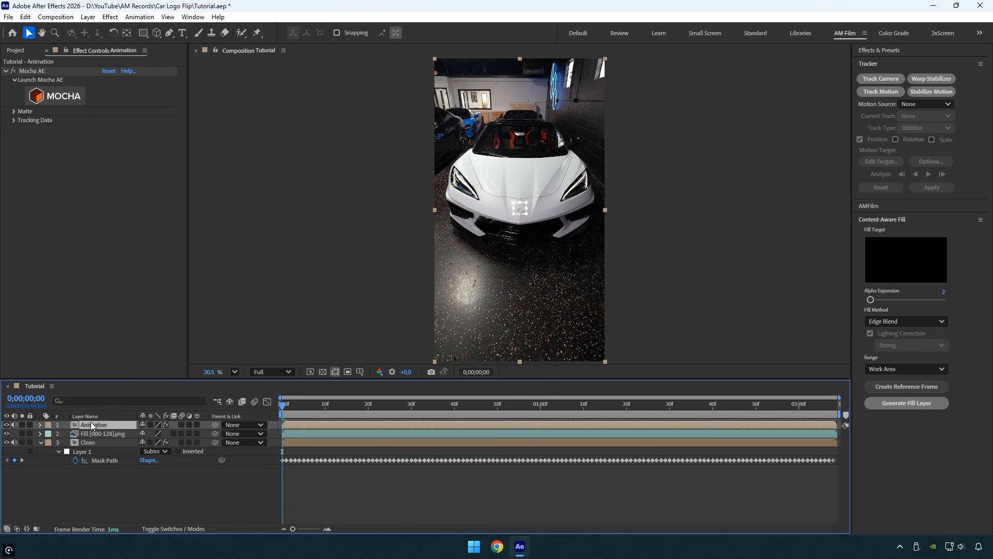
# Delete the mask and the Mocha AE effect from the Animation layer
pyautogui.press('m')
pyautogui.click(94, 433)
pyautogui.press('Delete')
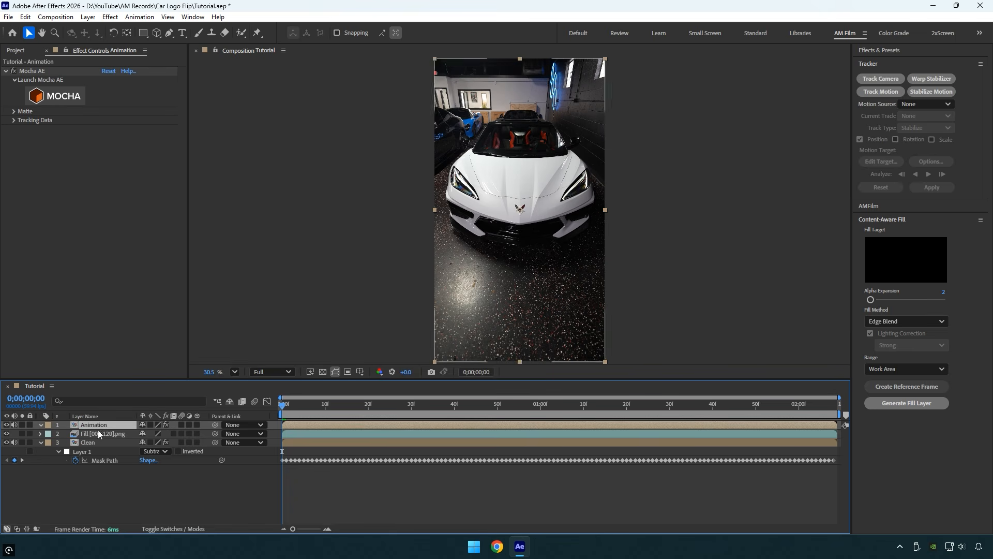
pyautogui.click(40, 71)
pyautogui.press('Delete')
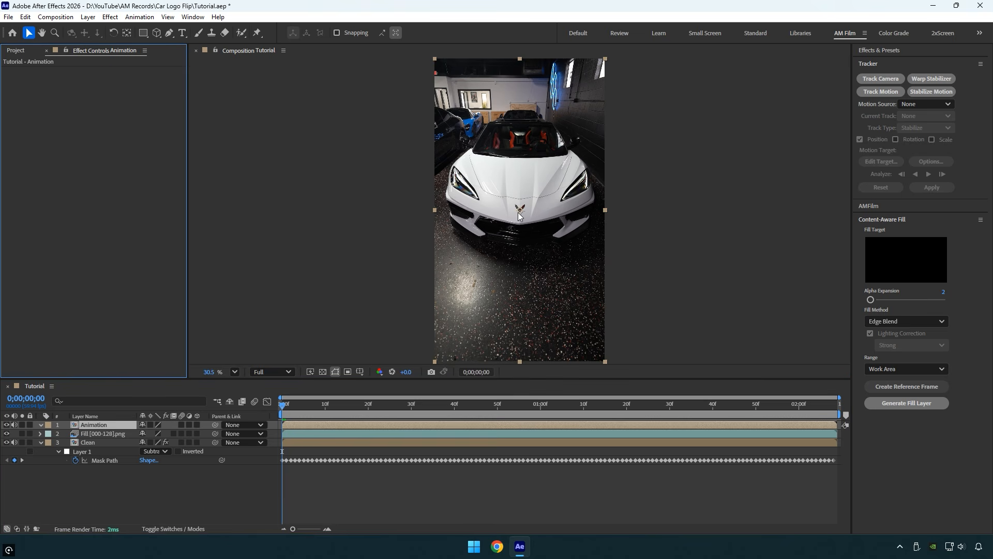
# Isolate the hood emblem on the Animation layer with the Roto Brush, freeze the matte and return to the composition view
pyautogui.hotkey('alt', 'w')
pyautogui.doubleClick(94, 425)
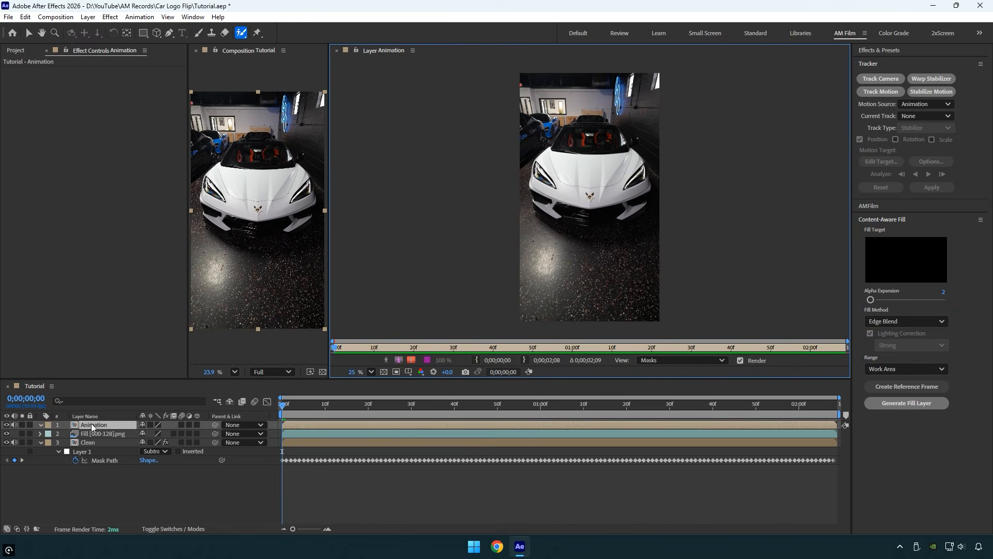
pyautogui.scroll(4, 566, 266)
pyautogui.scroll(5, 552, 184)
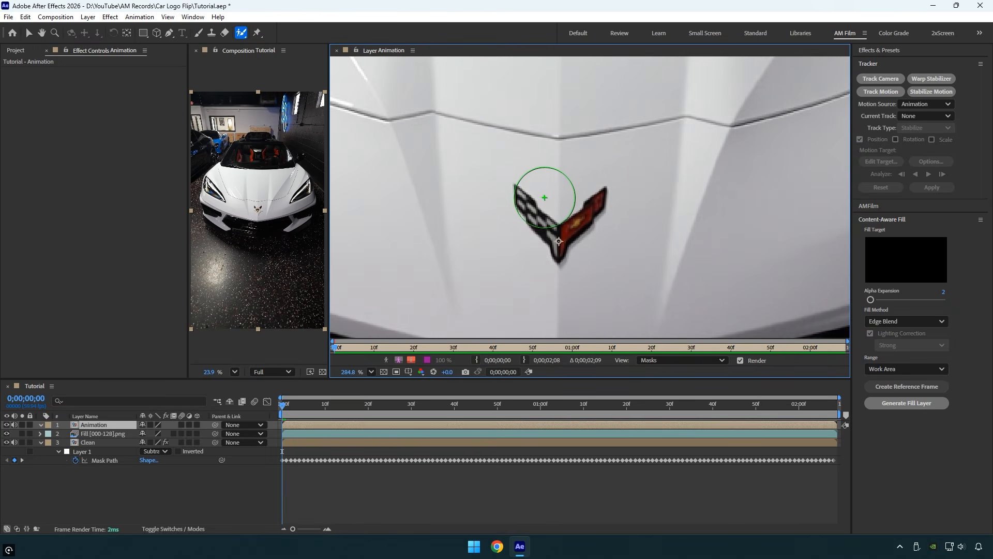
pyautogui.moveTo(521, 192)
pyautogui.mouseDown()
pyautogui.moveTo(516, 187)
pyautogui.moveTo(554, 241)
pyautogui.moveTo(597, 201)
pyautogui.mouseUp()
pyautogui.scroll(-8, 596, 200)
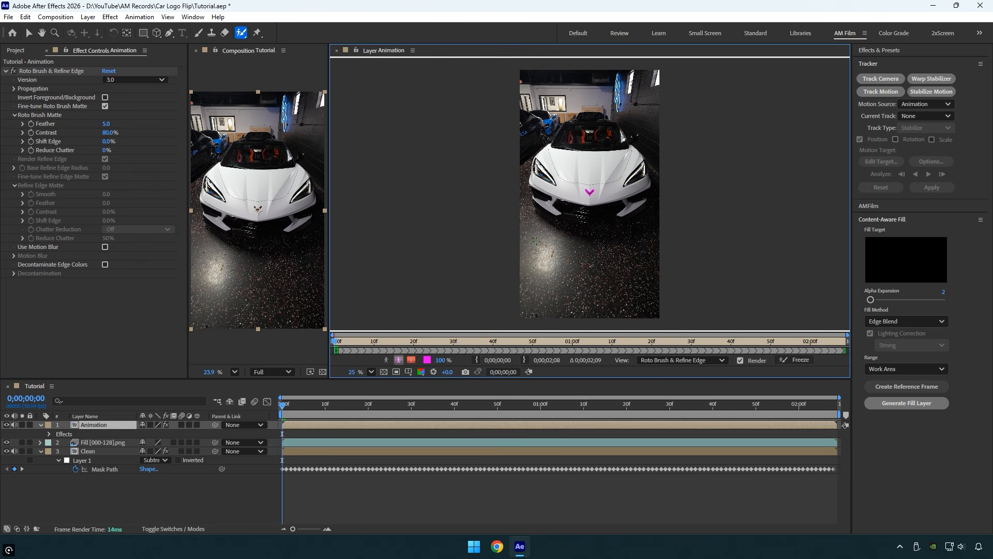
pyautogui.click(790, 361)
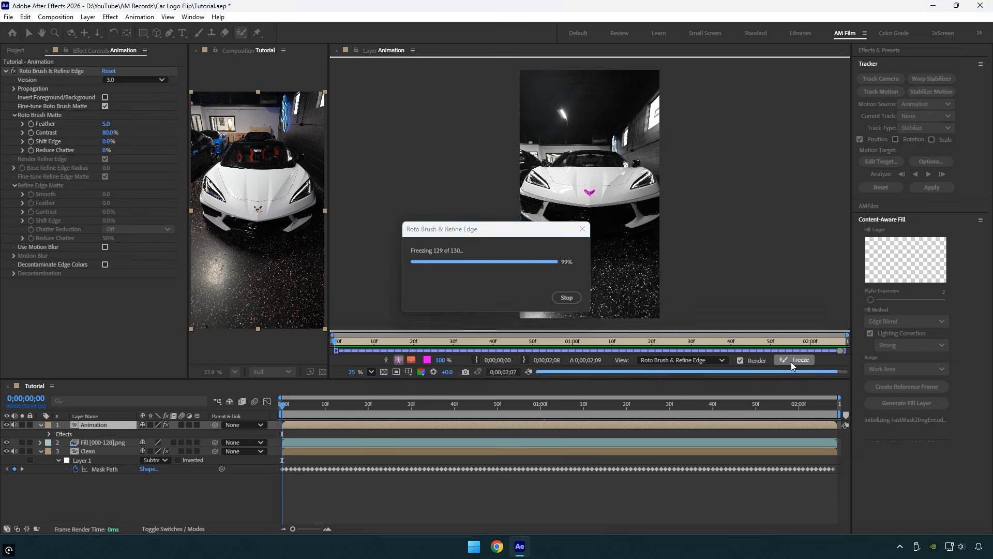
pyautogui.click(336, 51)
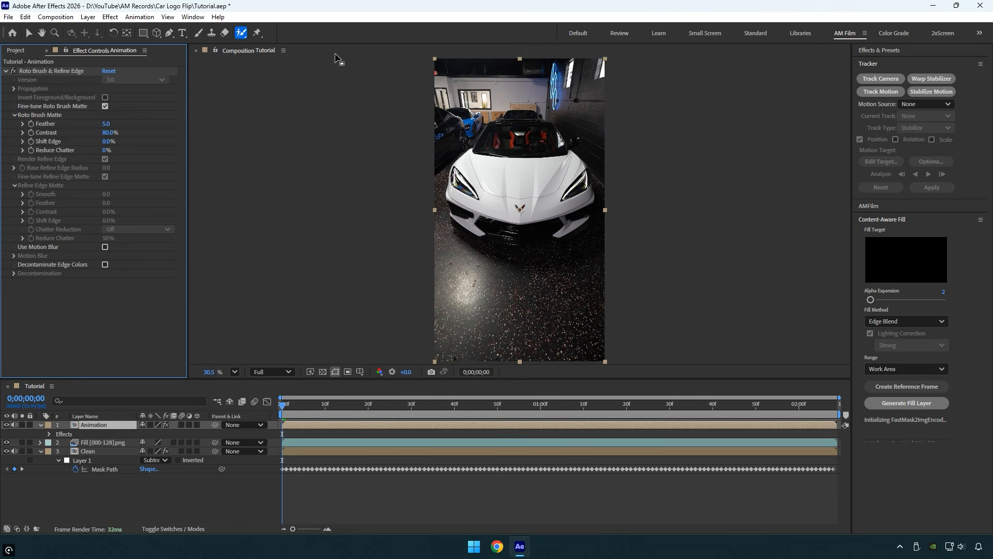
# Test-move the isolated emblem away from its place on the hood and undo the move
pyautogui.click(91, 426)
pyautogui.press('v')
pyautogui.moveTo(527, 210)
pyautogui.mouseDown()
pyautogui.moveTo(541, 203)
pyautogui.moveTo(512, 159)
pyautogui.moveTo(514, 217)
pyautogui.mouseUp()
pyautogui.hotkey('ctrl', 'z')
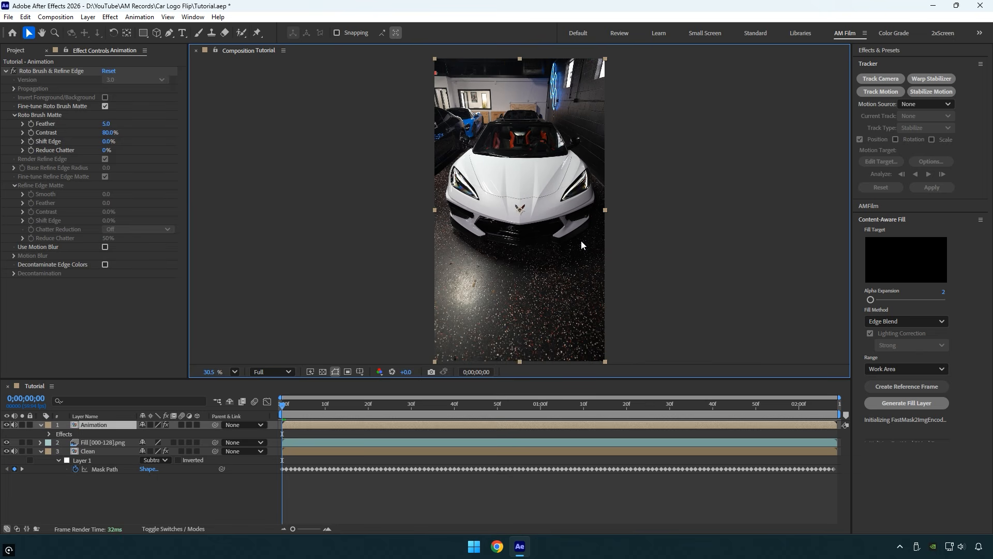
# Make the Animation layer 3D and set starting keyframes for Position and Y Rotation at the first frame
pyautogui.click(197, 425)
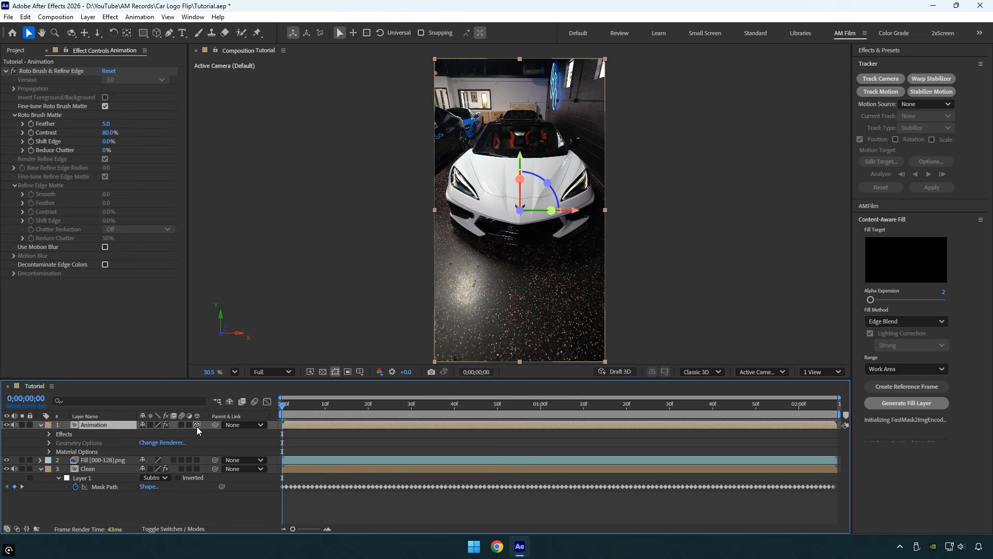
pyautogui.press('p')
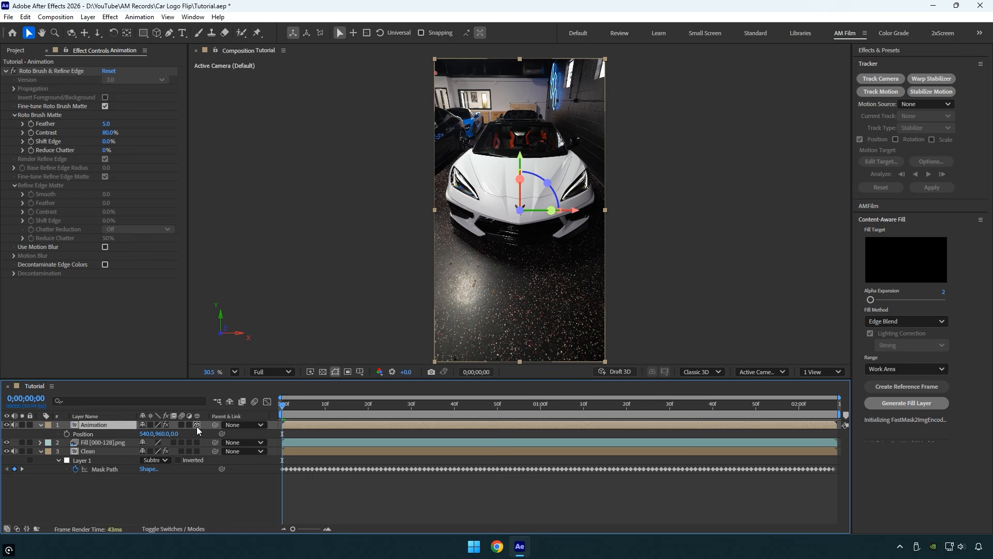
pyautogui.click(66, 434)
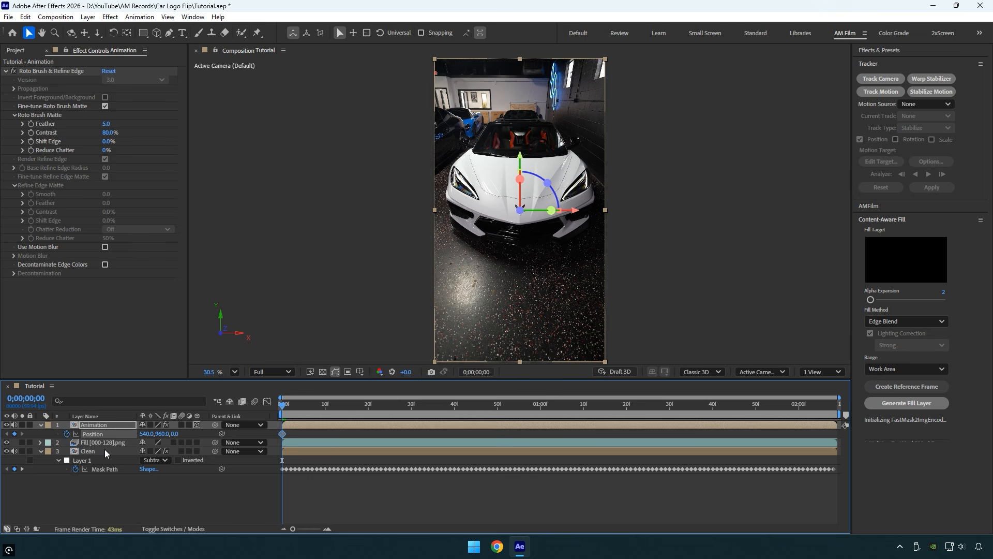
pyautogui.hotkey('shift', 'r')
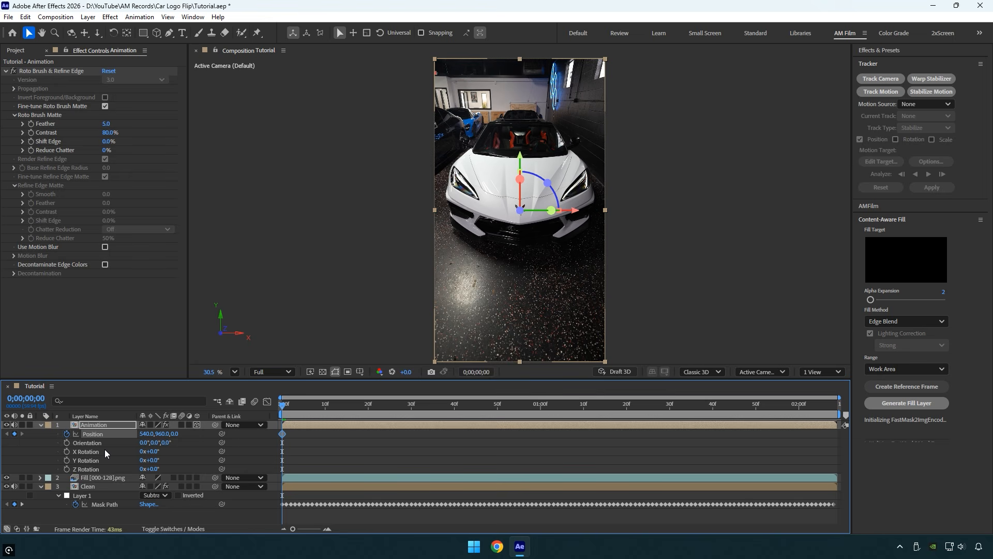
pyautogui.click(67, 461)
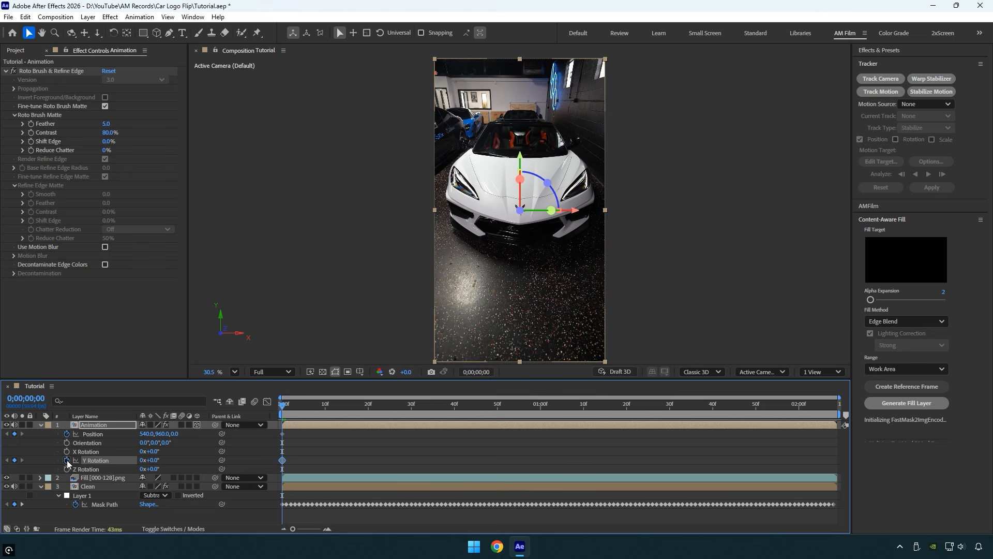
# At 0;00;00;37, raise the emblem to a Position Y value of 775 and set Y Rotation to one full turn
pyautogui.moveTo(283, 406); pyautogui.dragTo(442, 411)
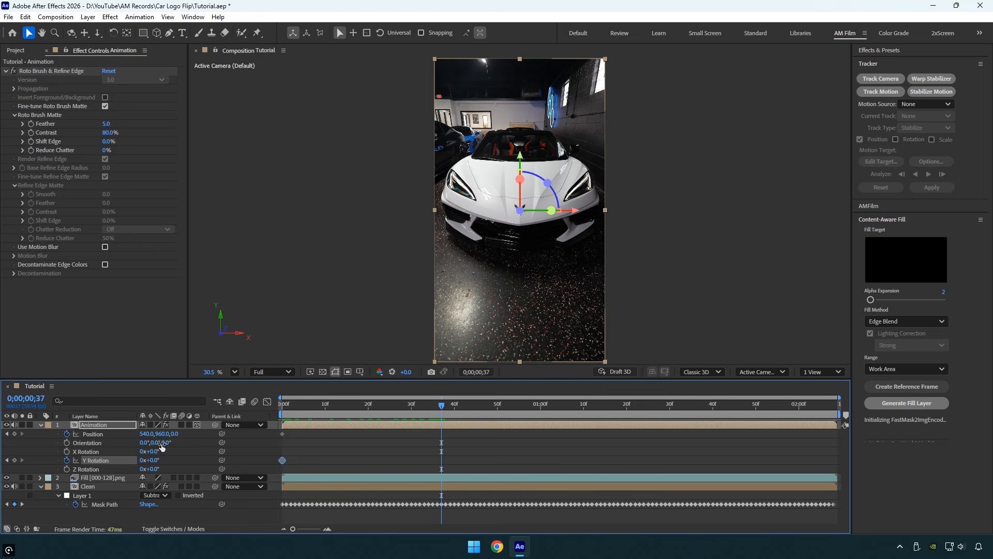
pyautogui.moveTo(162, 438); pyautogui.dragTo(148, 436)
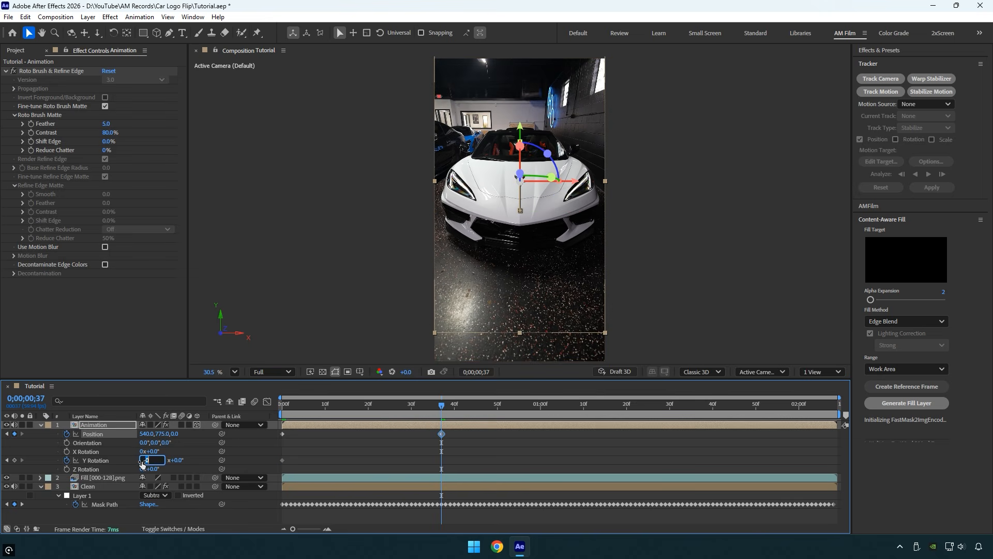
pyautogui.press('Return')
# At 0;00;01;03, reset Position and Y Rotation on the Animation layer to bring the emblem back to the hood
pyautogui.moveTo(434, 411); pyautogui.dragTo(555, 414)
pyautogui.scroll(5, 519, 204)
pyautogui.hotkey('shift', '/')
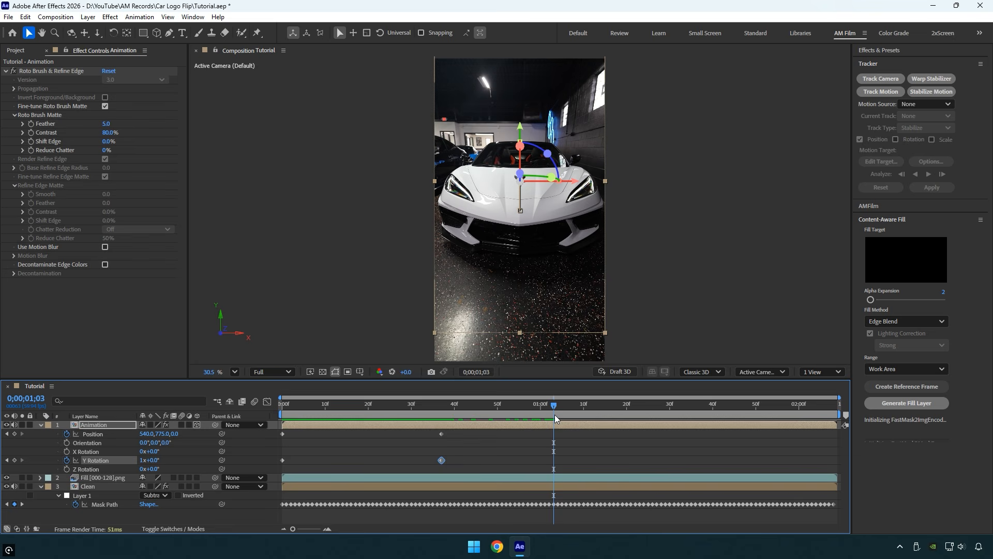
pyautogui.rightClick(92, 436)
pyautogui.click(124, 367)
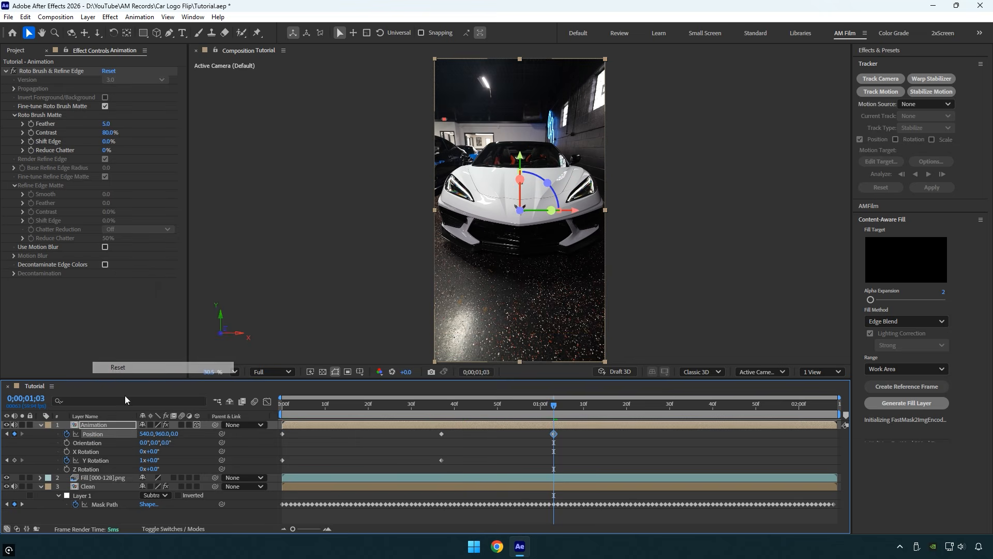
pyautogui.rightClick(107, 460)
pyautogui.click(129, 397)
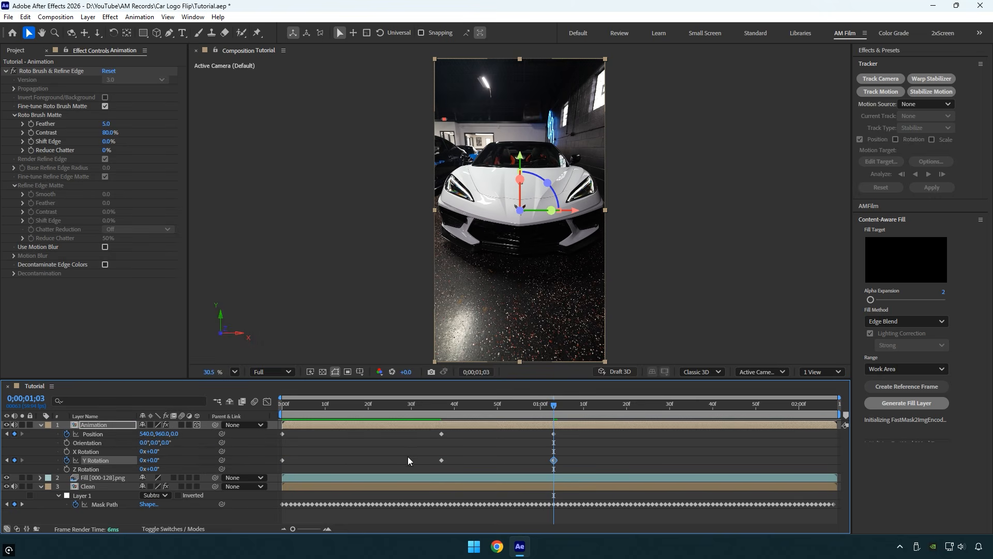
# Apply Easy Ease to all Position and Y Rotation keyframes and shape their speed graphs to peak sharply near the first and last keyframes
pyautogui.moveTo(568, 468); pyautogui.dragTo(278, 430)
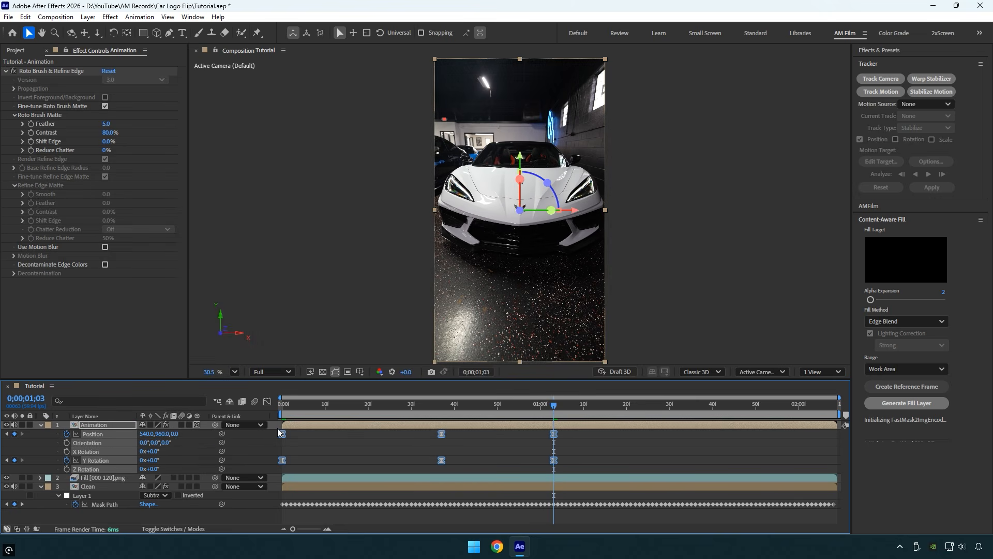
pyautogui.click(267, 402)
pyautogui.rightClick(326, 437)
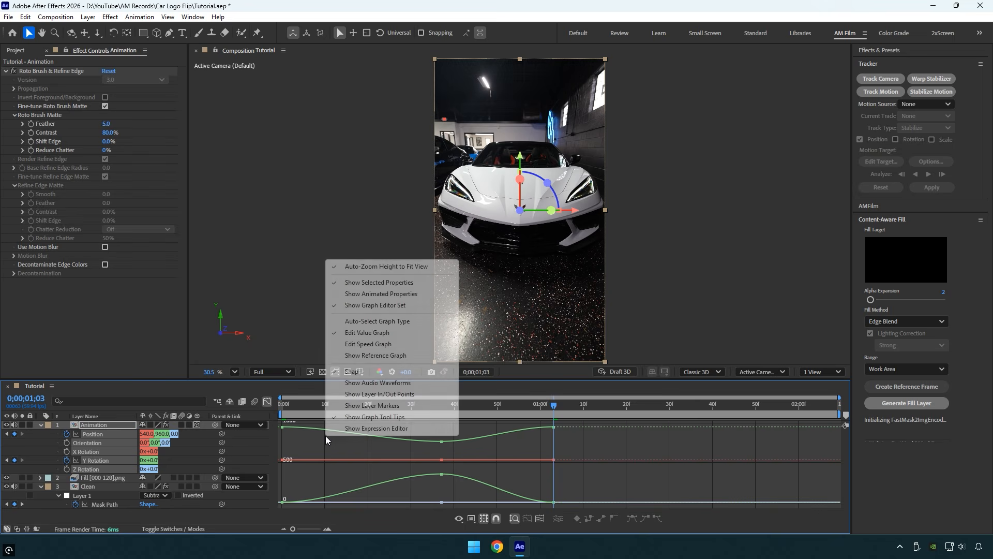
pyautogui.click(361, 345)
pyautogui.moveTo(427, 437); pyautogui.dragTo(289, 474)
pyautogui.moveTo(440, 464); pyautogui.dragTo(493, 479)
pyautogui.moveTo(577, 469); pyautogui.dragTo(549, 462)
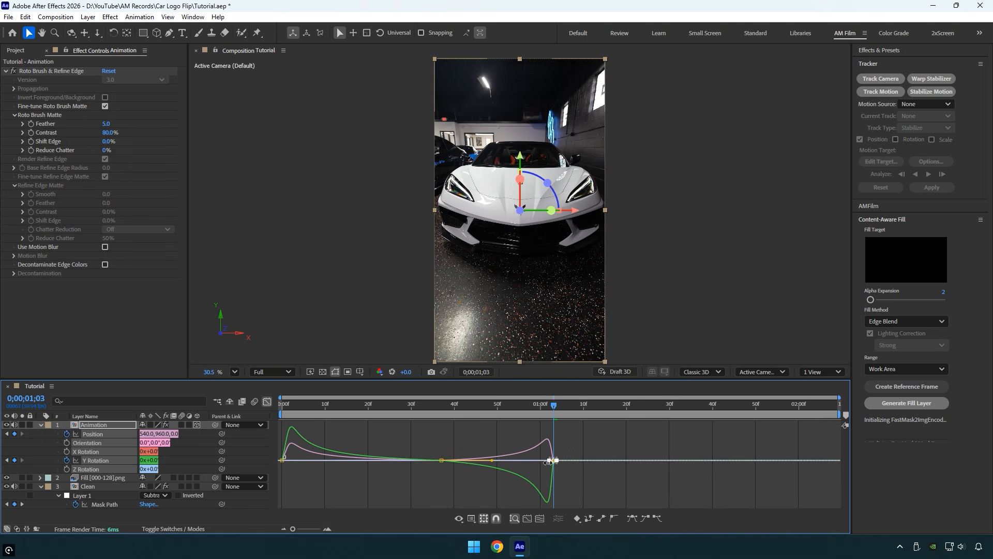
pyautogui.click(267, 402)
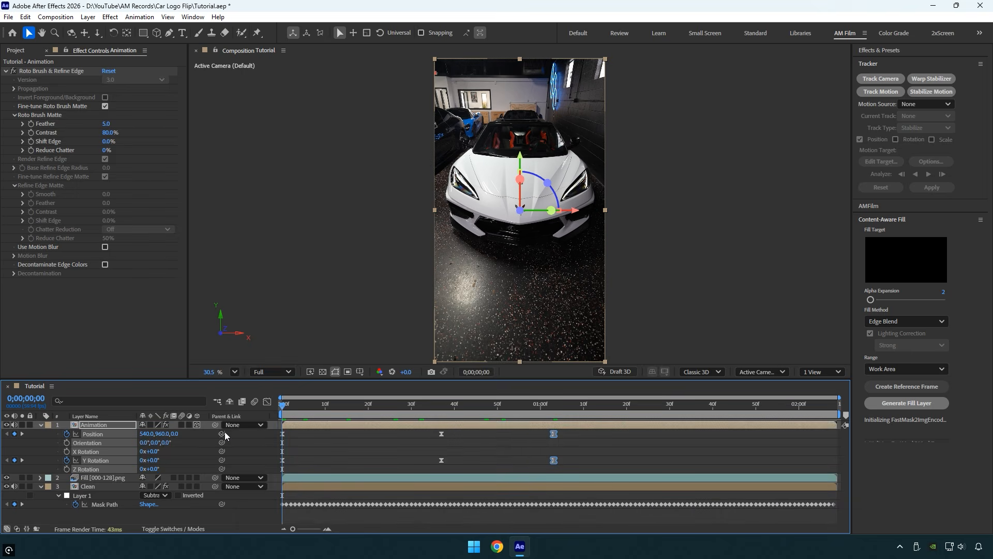
# Enable motion blur for the Animation layer and preview the emblem flip
pyautogui.click(180, 424)
pyautogui.press('space')
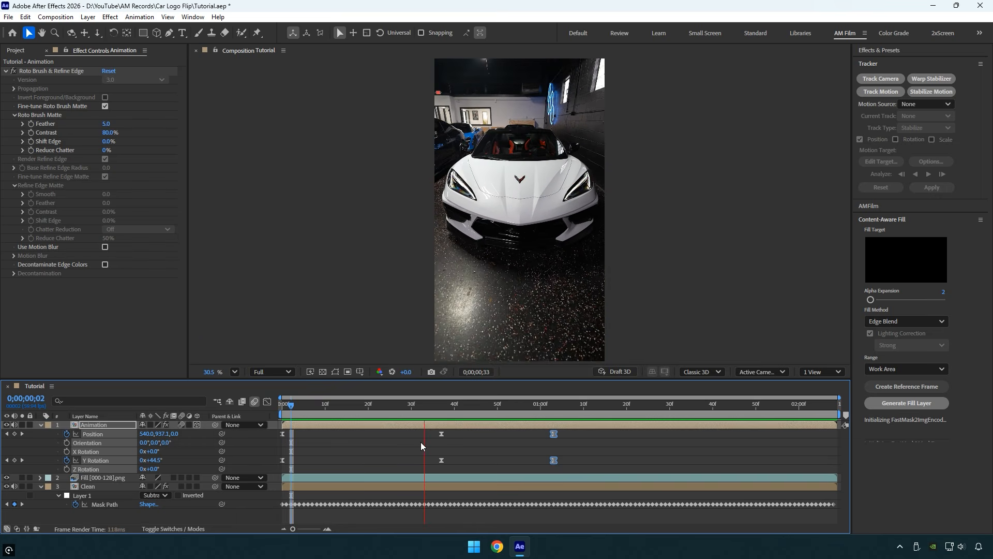
# Add the AMFilm Wavy shake, start it at about 0;00;01;02 where the emblem lands, and preview the composition
pyautogui.click(528, 410)
pyautogui.moveTo(527, 410); pyautogui.dragTo(548, 411)
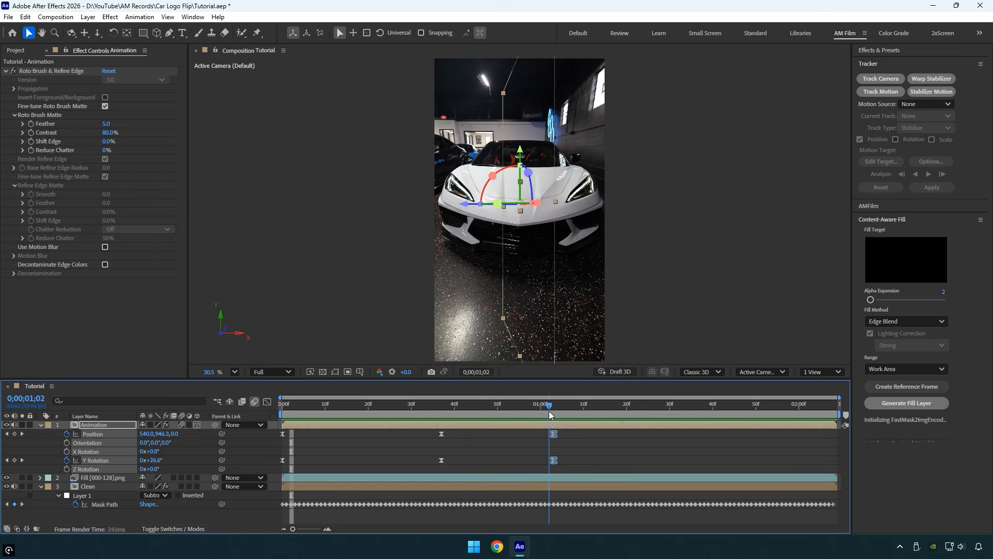
pyautogui.click(881, 208)
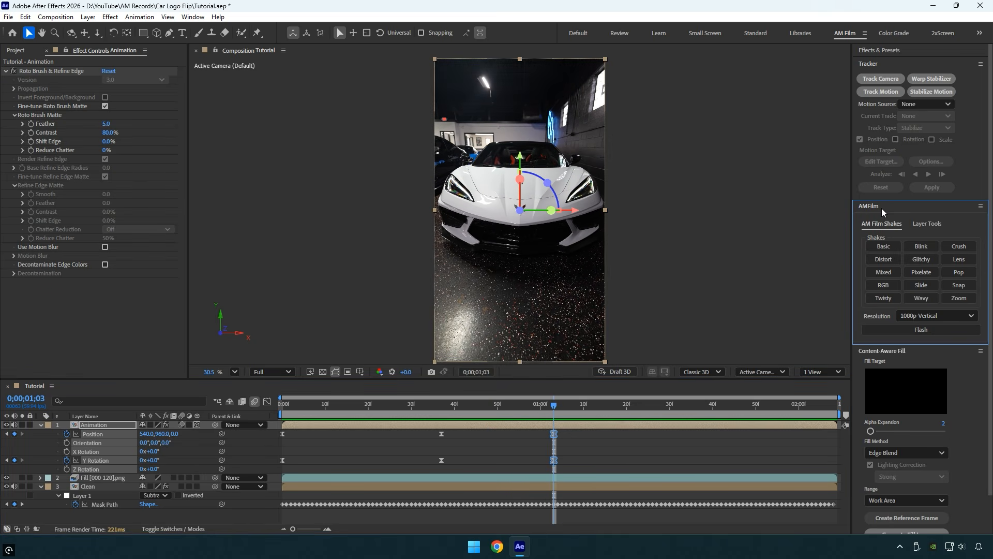
pyautogui.click(921, 297)
pyautogui.moveTo(368, 424); pyautogui.dragTo(606, 432)
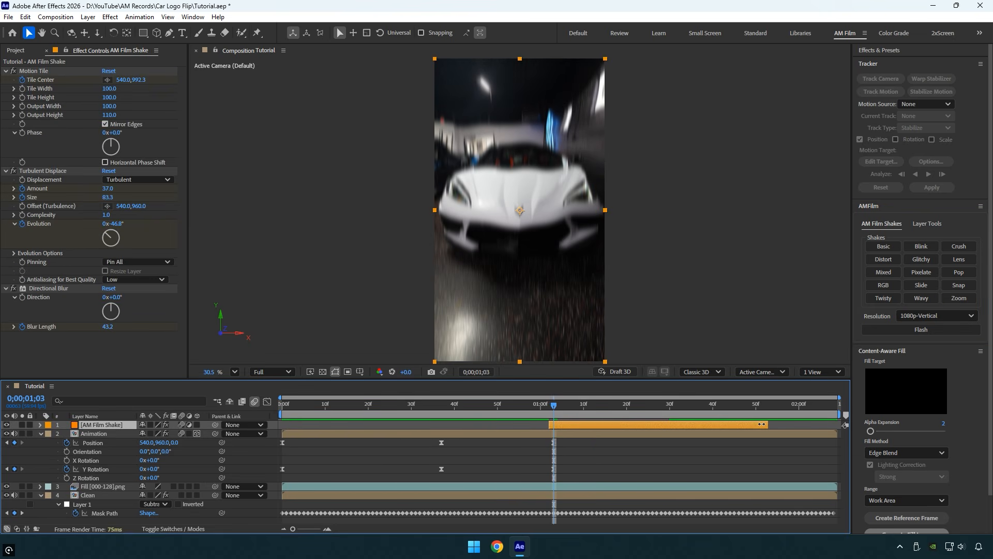
pyautogui.press('space')
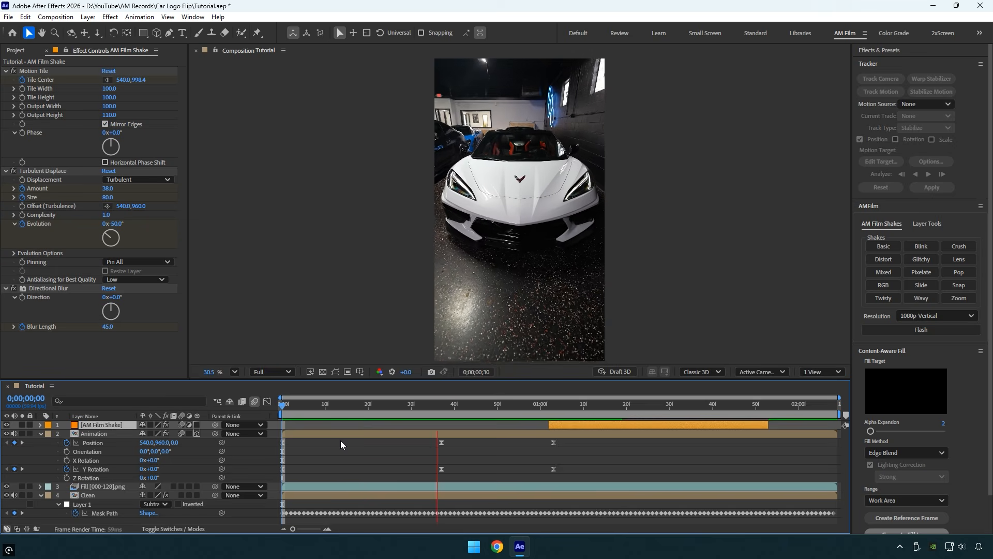